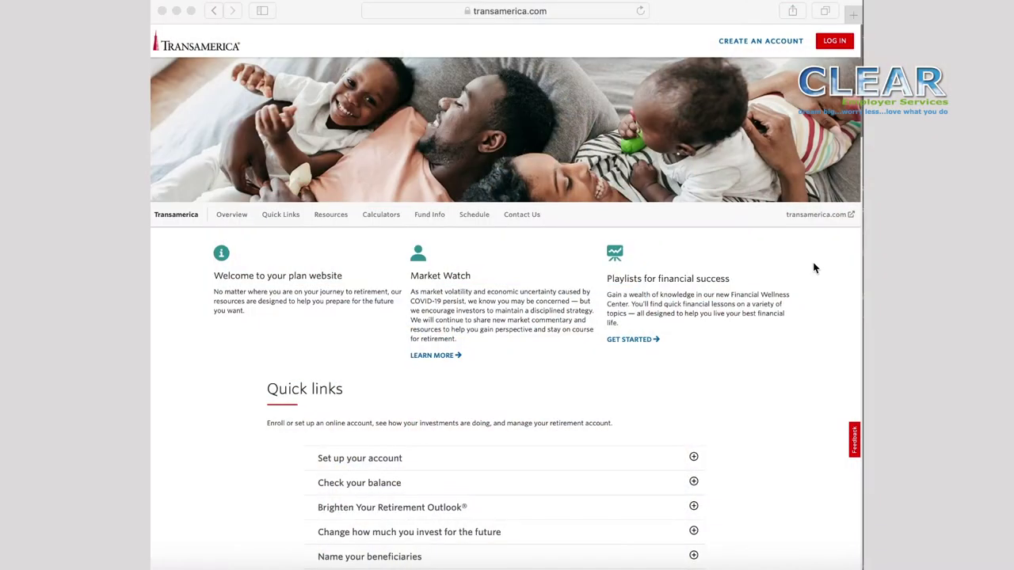
- Go from the plan website to the customer login page and start creating a new account
{"action": "scroll", "coordinate": [813, 268], "scroll_direction": "down", "scroll_amount": 5}
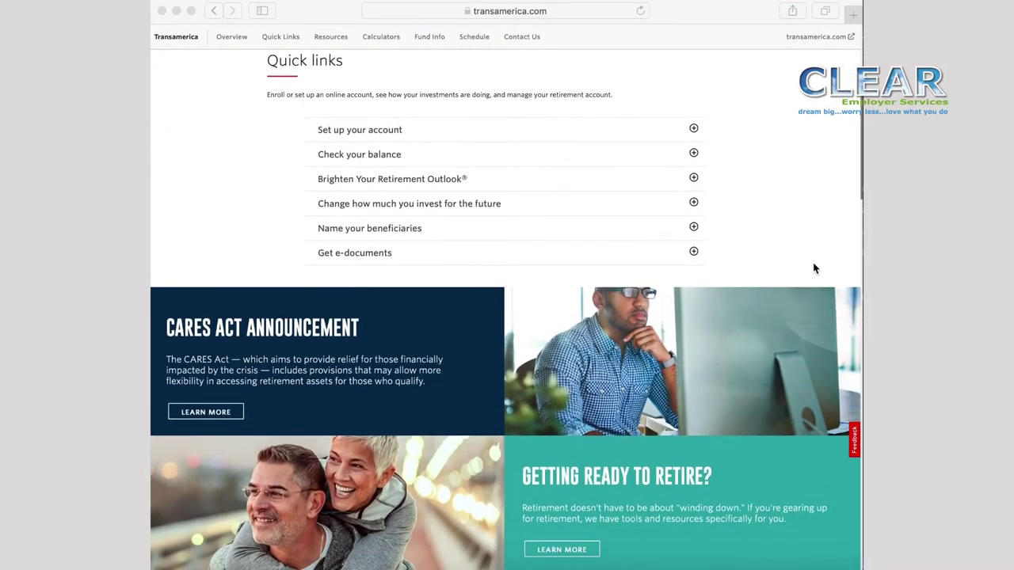
{"action": "scroll", "coordinate": [813, 269], "scroll_direction": "up", "scroll_amount": 3}
{"action": "scroll", "coordinate": [813, 268], "scroll_direction": "up", "scroll_amount": 3}
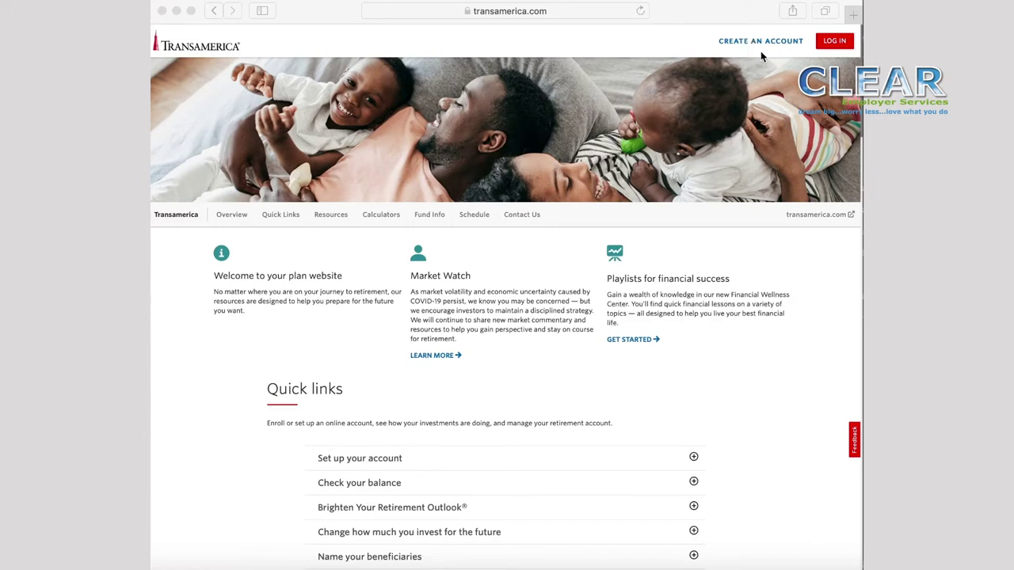
{"action": "left_click", "coordinate": [834, 46]}
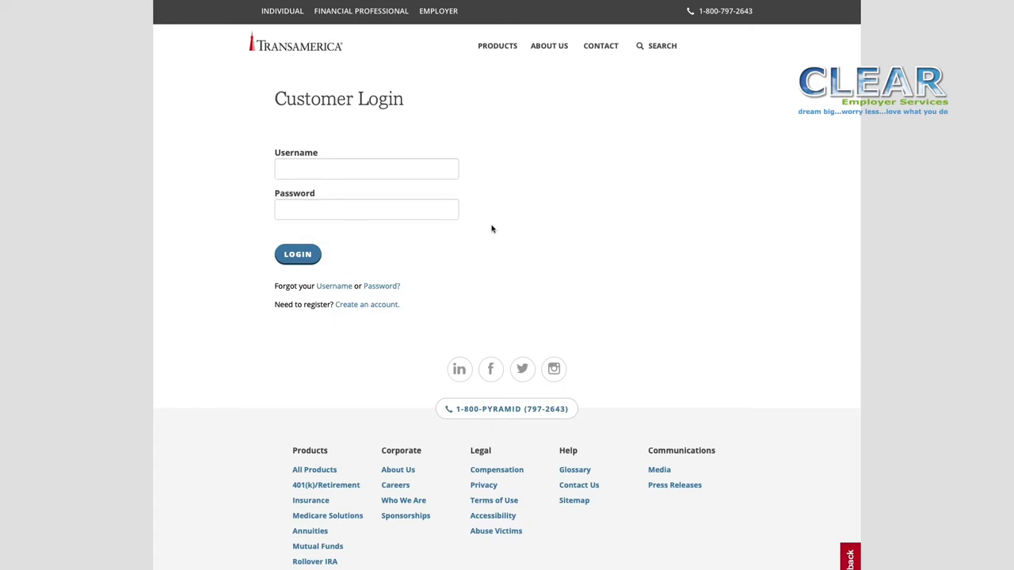
{"action": "left_click", "coordinate": [367, 306]}
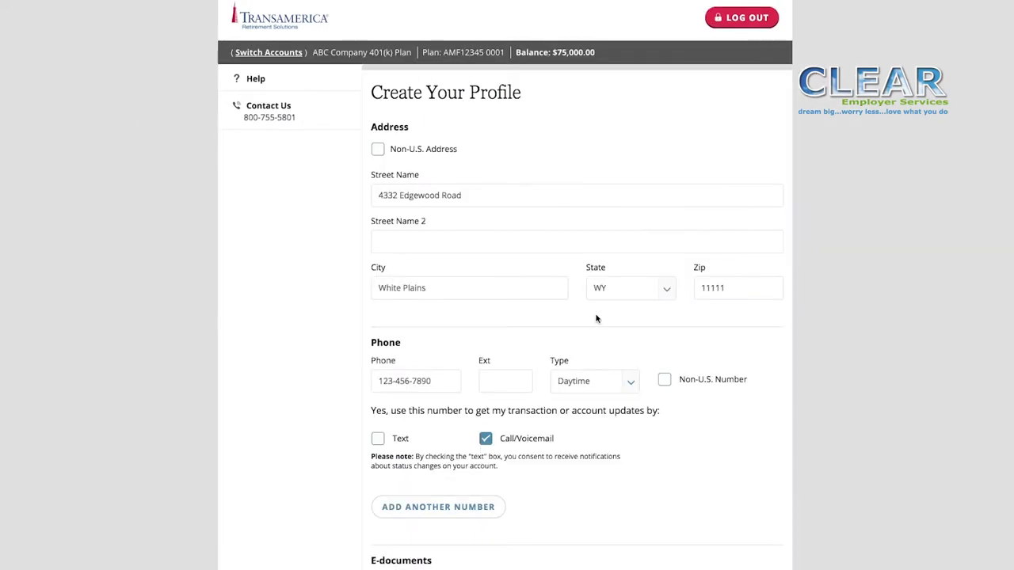
- Accept the prefilled profile details and the preset contribution and investment elections, proceeding to the review stage
{"action": "scroll", "coordinate": [596, 318], "scroll_direction": "down", "scroll_amount": 7}
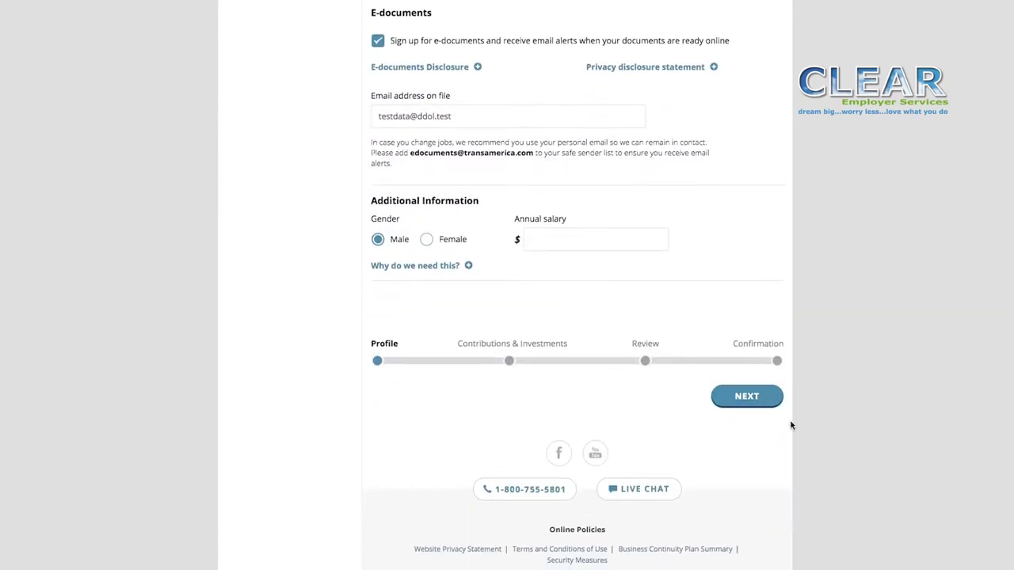
{"action": "left_click", "coordinate": [748, 397]}
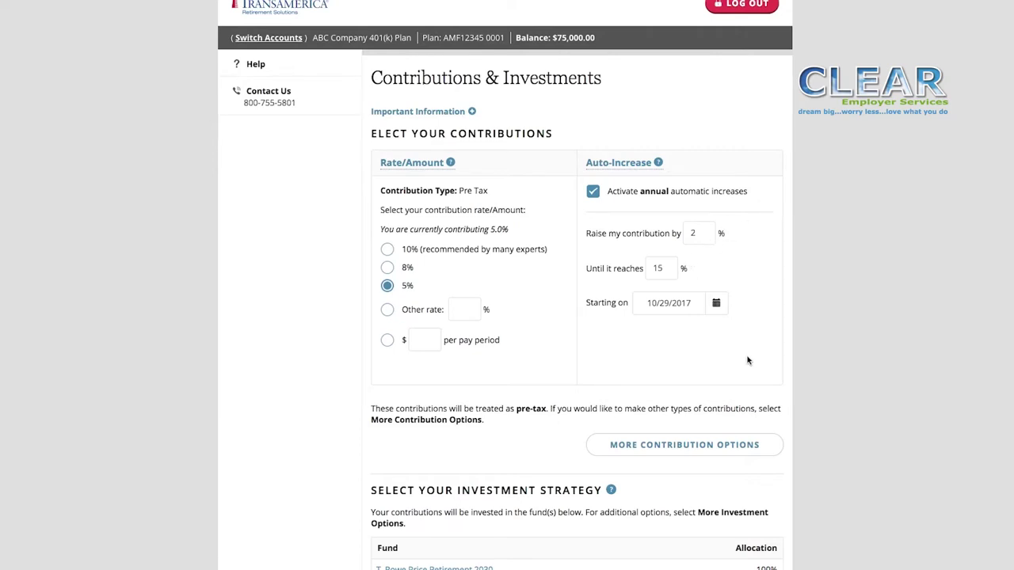
{"action": "scroll", "coordinate": [747, 360], "scroll_direction": "down", "scroll_amount": 3}
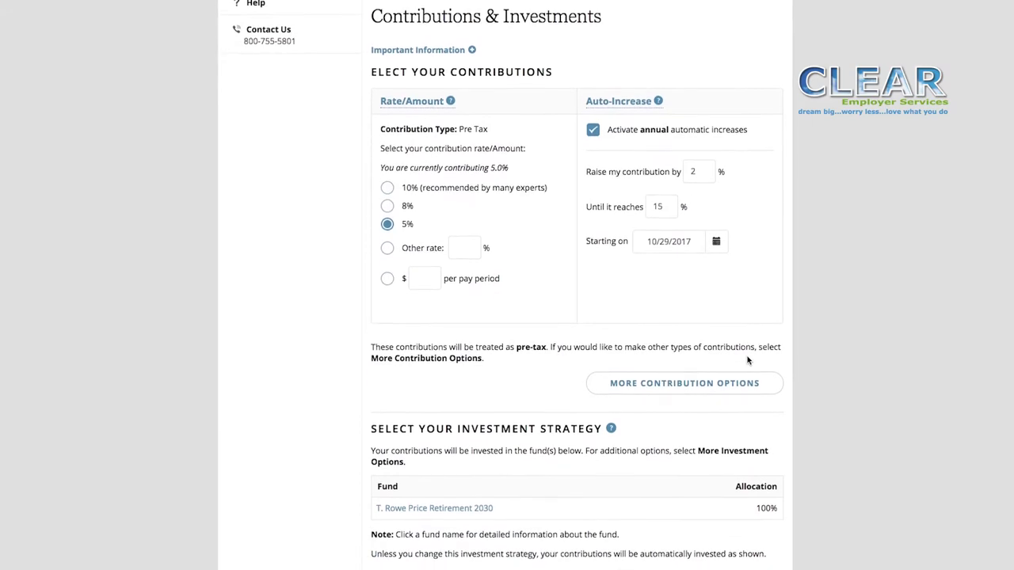
{"action": "scroll", "coordinate": [747, 361], "scroll_direction": "down", "scroll_amount": 2}
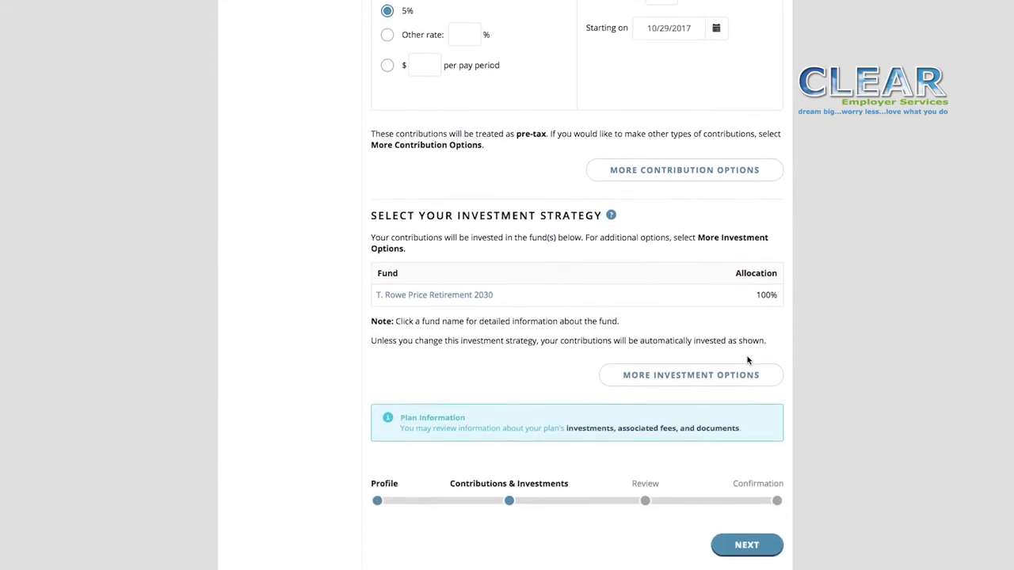
{"action": "scroll", "coordinate": [747, 360], "scroll_direction": "down", "scroll_amount": 1}
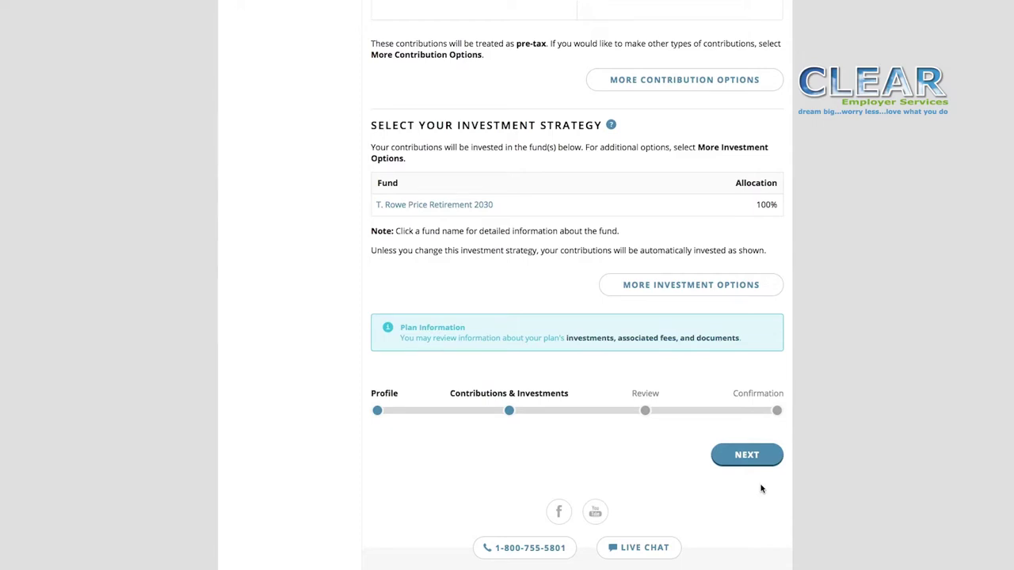
{"action": "left_click", "coordinate": [756, 455]}
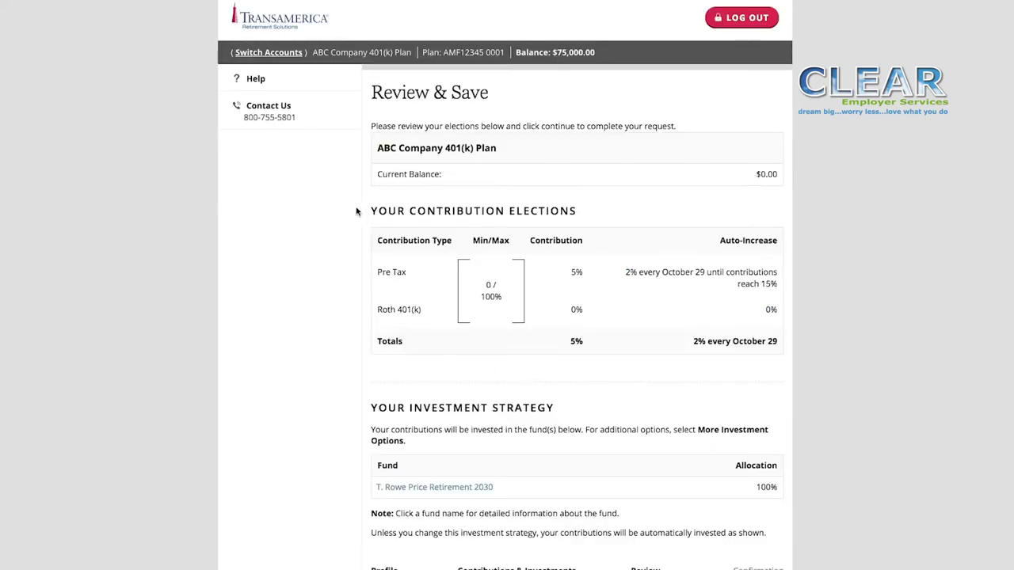
- Save the reviewed contribution and investment elections and agree to the plan agreement
{"action": "scroll", "coordinate": [408, 226], "scroll_direction": "down", "scroll_amount": 4}
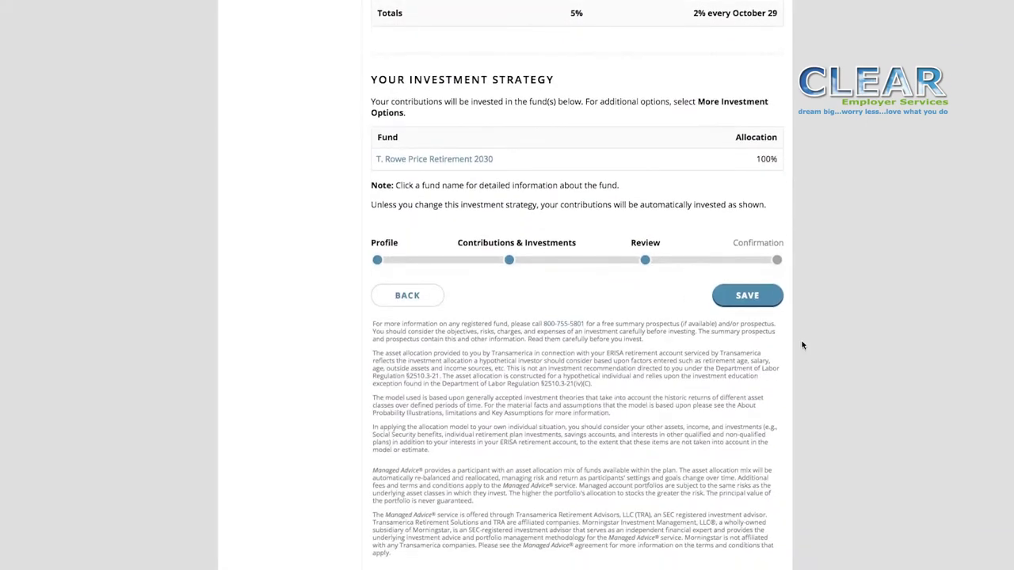
{"action": "left_click", "coordinate": [756, 298]}
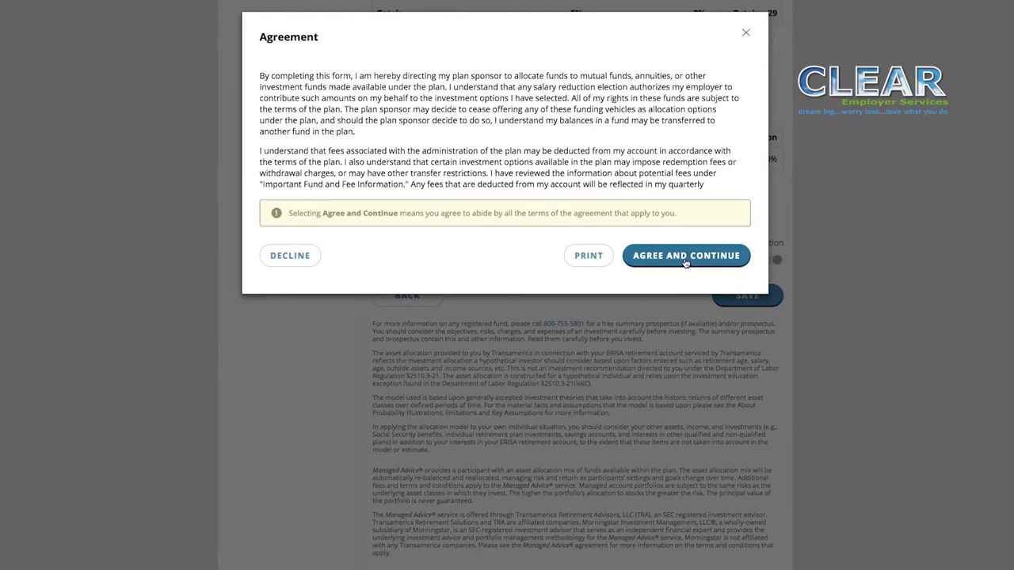
{"action": "left_click", "coordinate": [686, 255]}
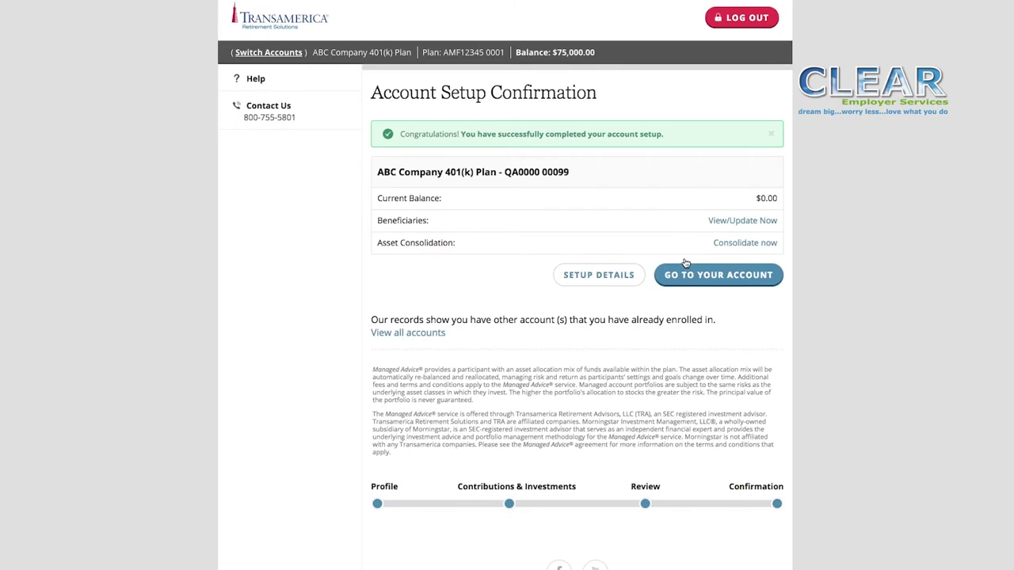
- Open the ABC Company 401(k) Profit Sharing Plan account and examine its balances, rate of return and retirement outlook
{"action": "left_click", "coordinate": [716, 276]}
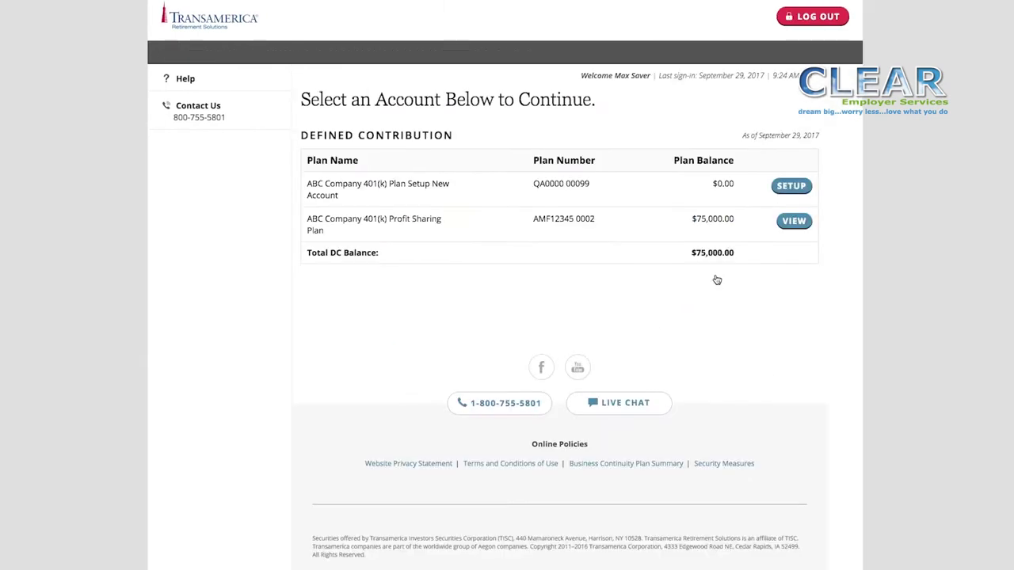
{"action": "left_click", "coordinate": [796, 222]}
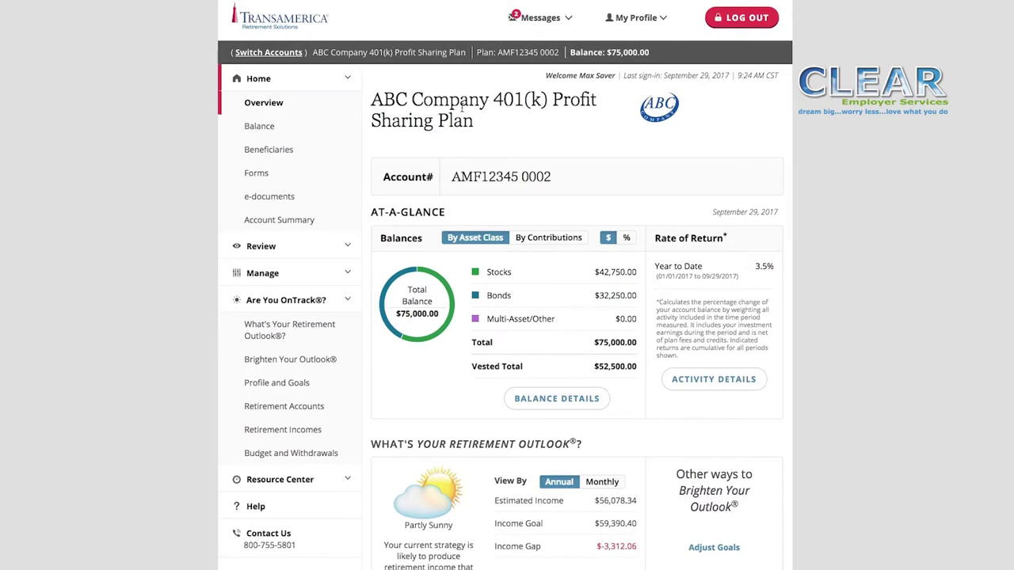
{"action": "scroll", "coordinate": [652, 314], "scroll_direction": "down", "scroll_amount": 3}
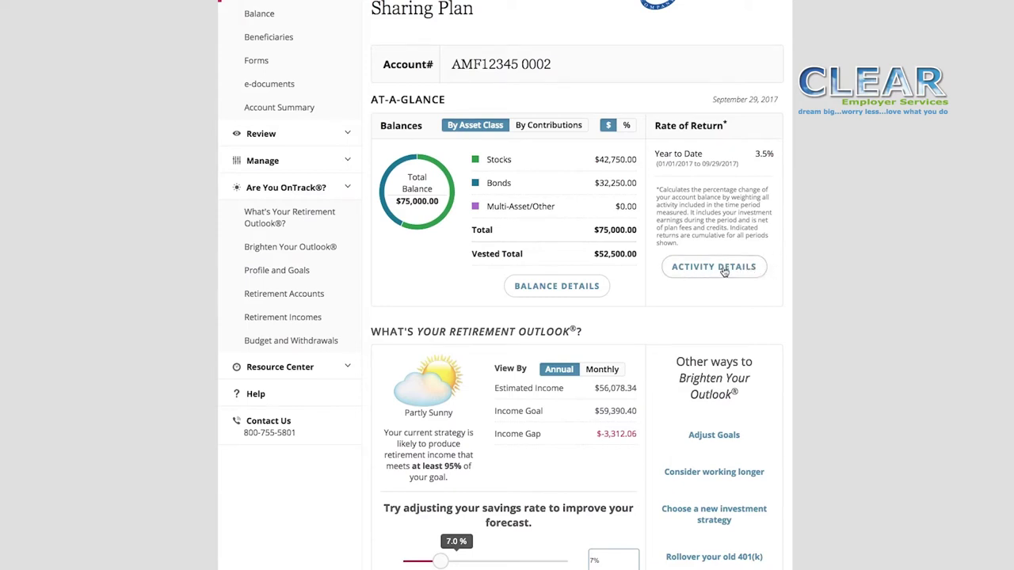
{"action": "scroll", "coordinate": [724, 272], "scroll_direction": "down", "scroll_amount": 3}
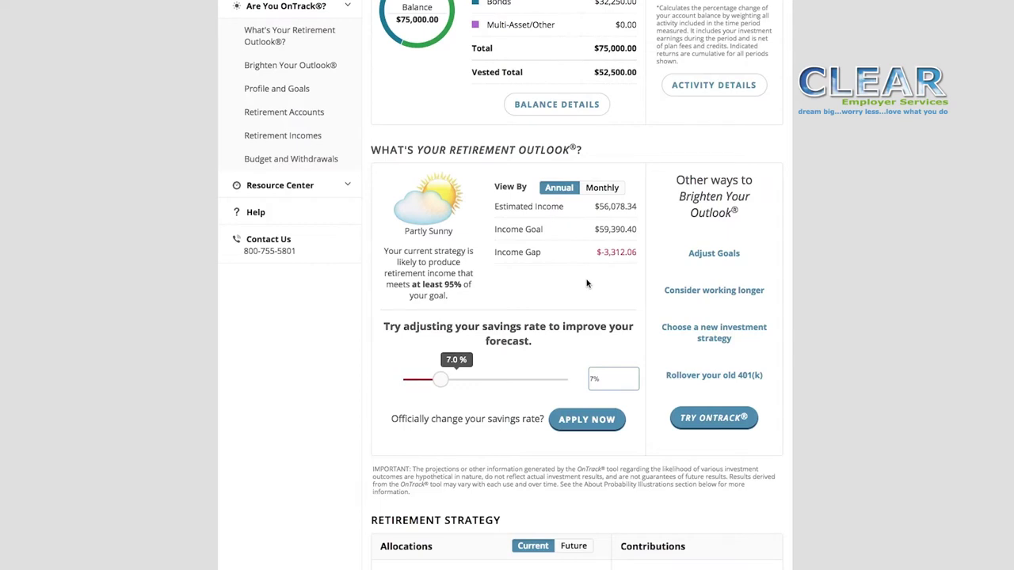
{"action": "scroll", "coordinate": [356, 273], "scroll_direction": "up", "scroll_amount": 5}
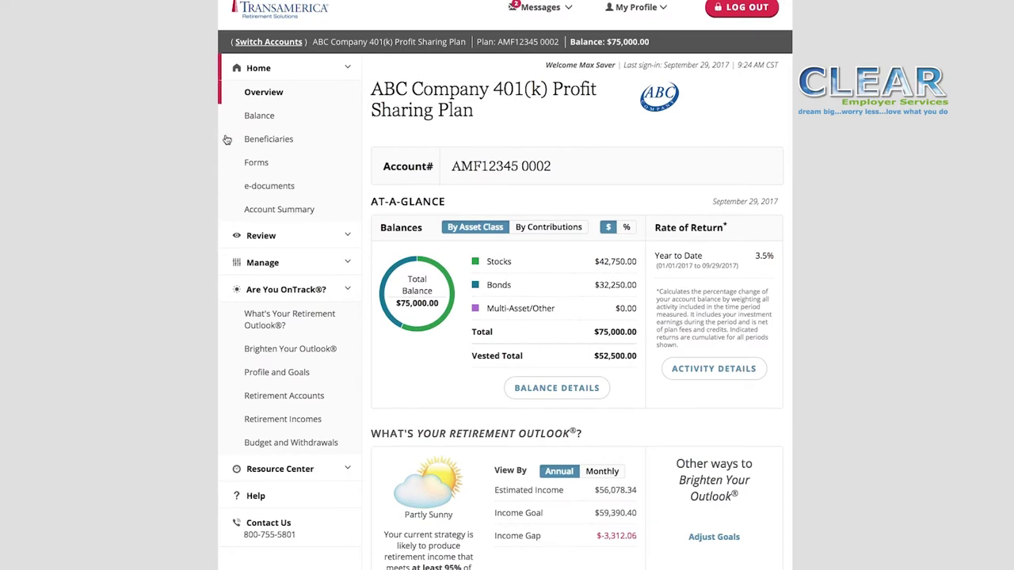
- View the beneficiaries overview and look through the beneficiary, contribution and distribution categories of the plan's forms
{"action": "left_click", "coordinate": [277, 145]}
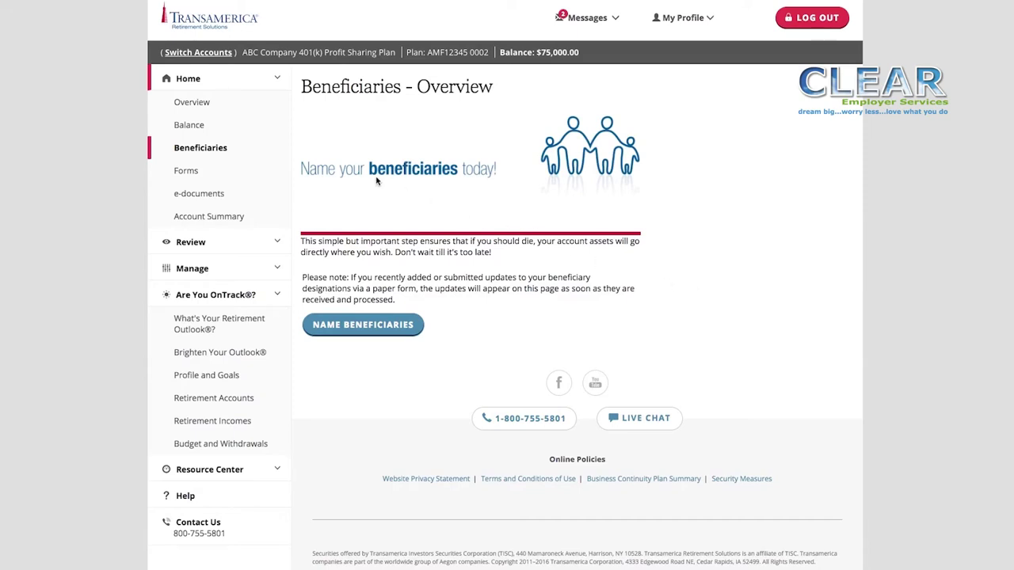
{"action": "left_click", "coordinate": [189, 171]}
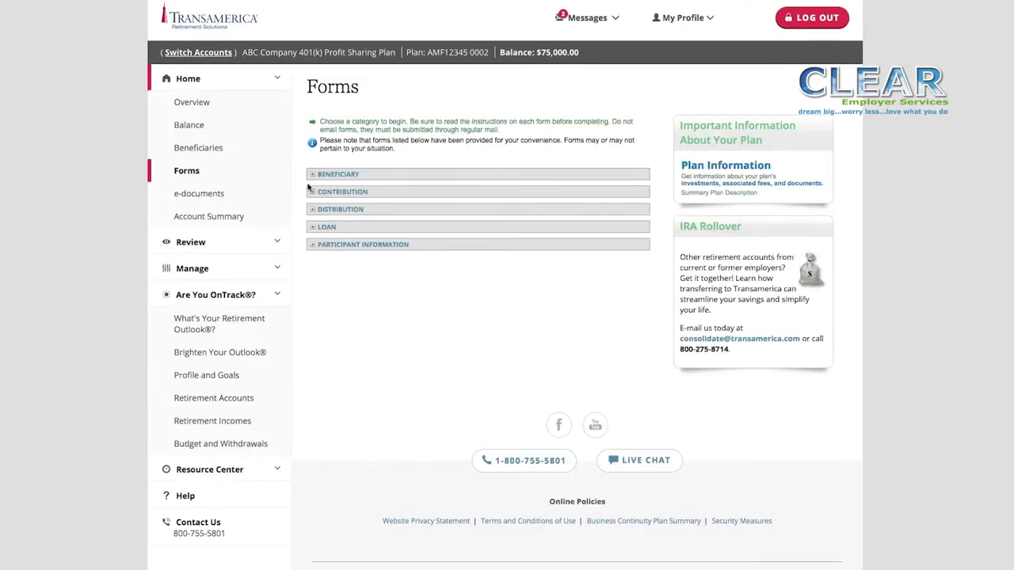
{"action": "left_click", "coordinate": [313, 175]}
{"action": "left_click", "coordinate": [312, 175]}
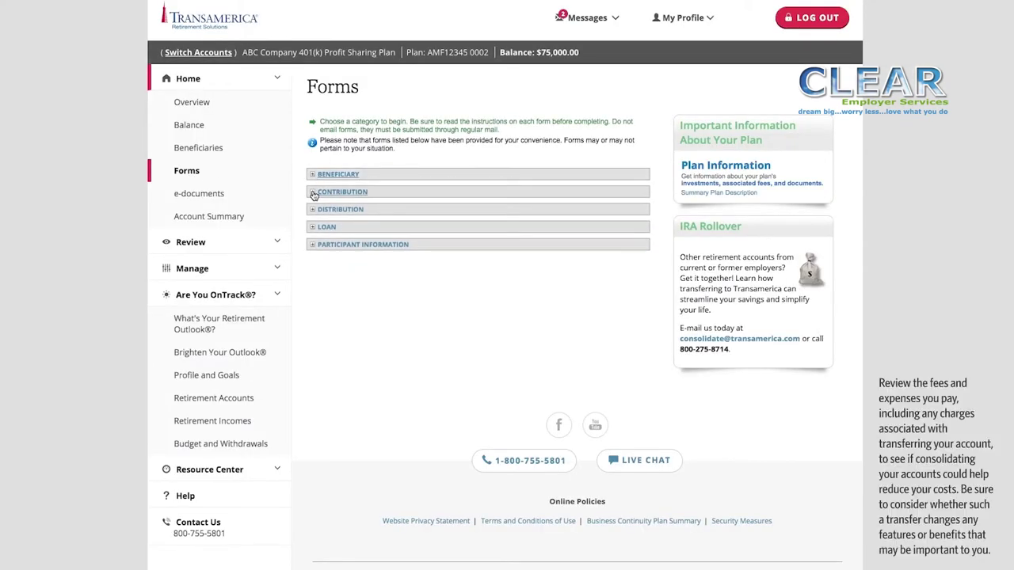
{"action": "left_click", "coordinate": [314, 193]}
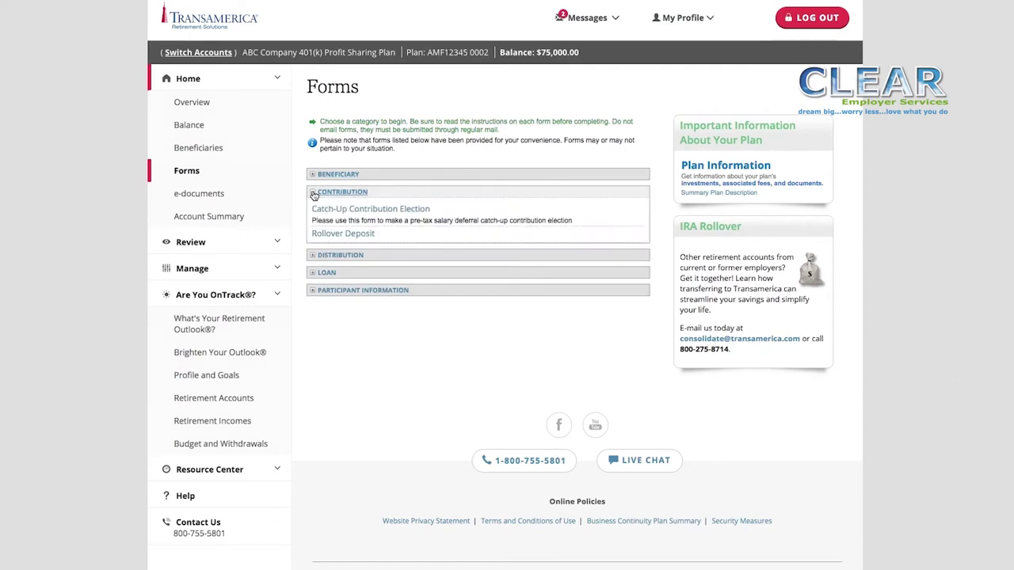
{"action": "left_click", "coordinate": [314, 194]}
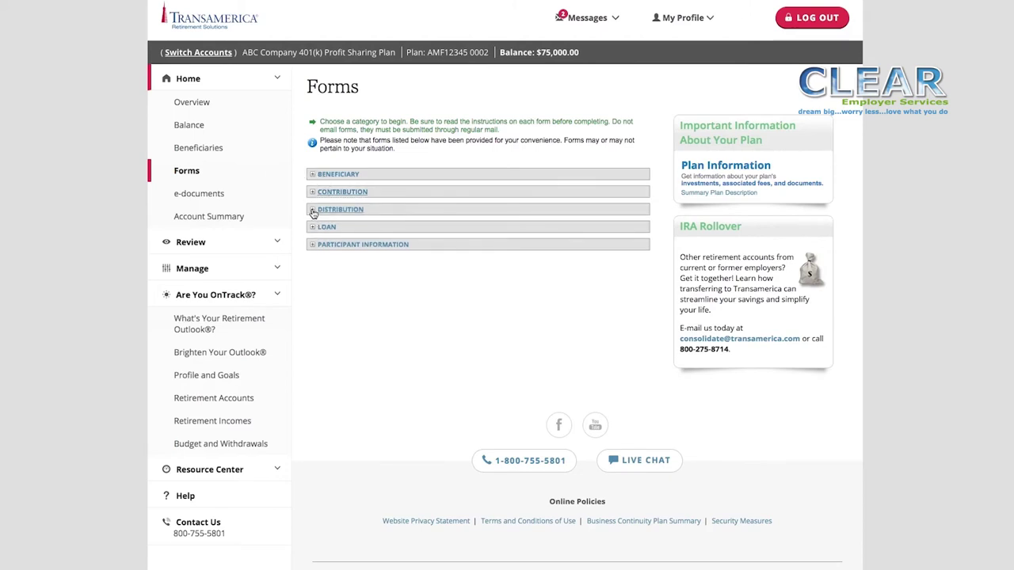
{"action": "left_click", "coordinate": [314, 210]}
{"action": "left_click", "coordinate": [314, 210]}
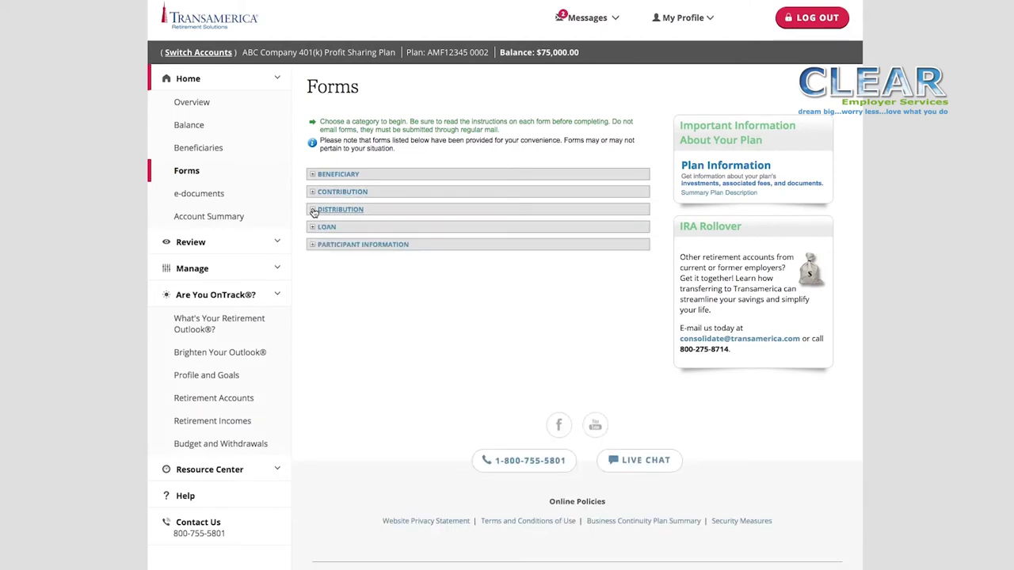
- Open the plan's Fund and Fee Information and examine the fund performance and expense table
{"action": "left_click", "coordinate": [208, 245]}
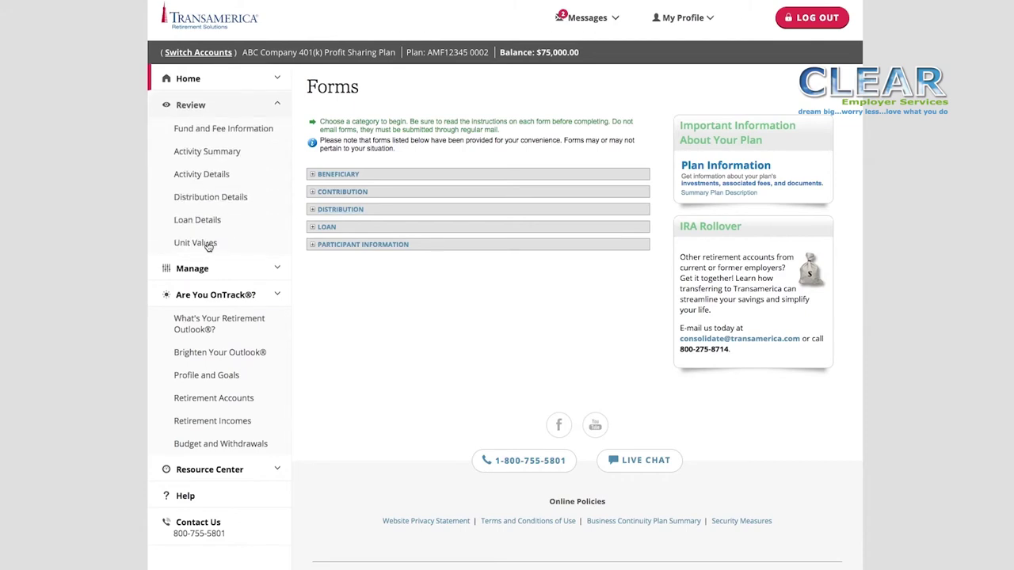
{"action": "left_click", "coordinate": [216, 131]}
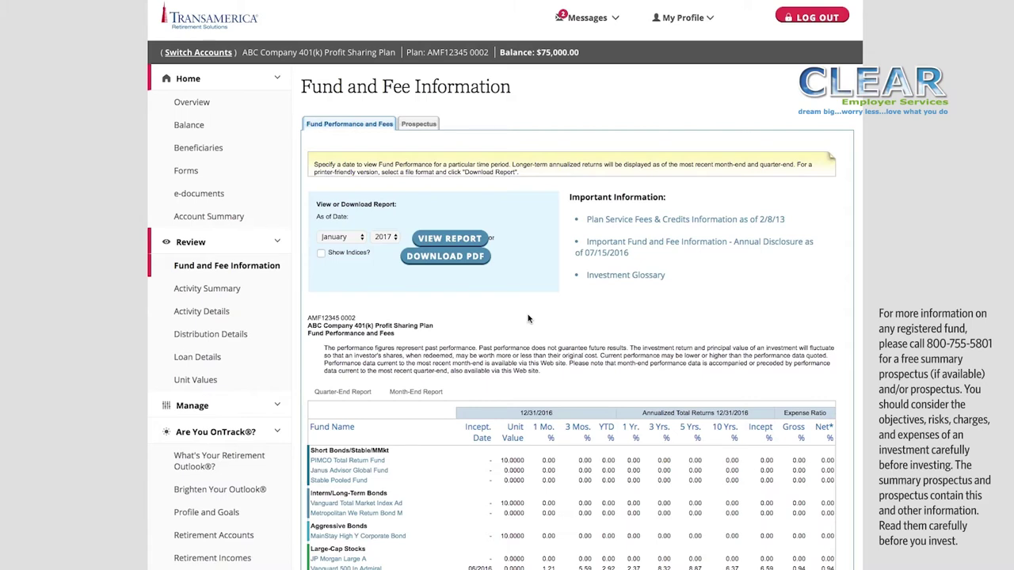
{"action": "scroll", "coordinate": [529, 318], "scroll_direction": "down", "scroll_amount": 3}
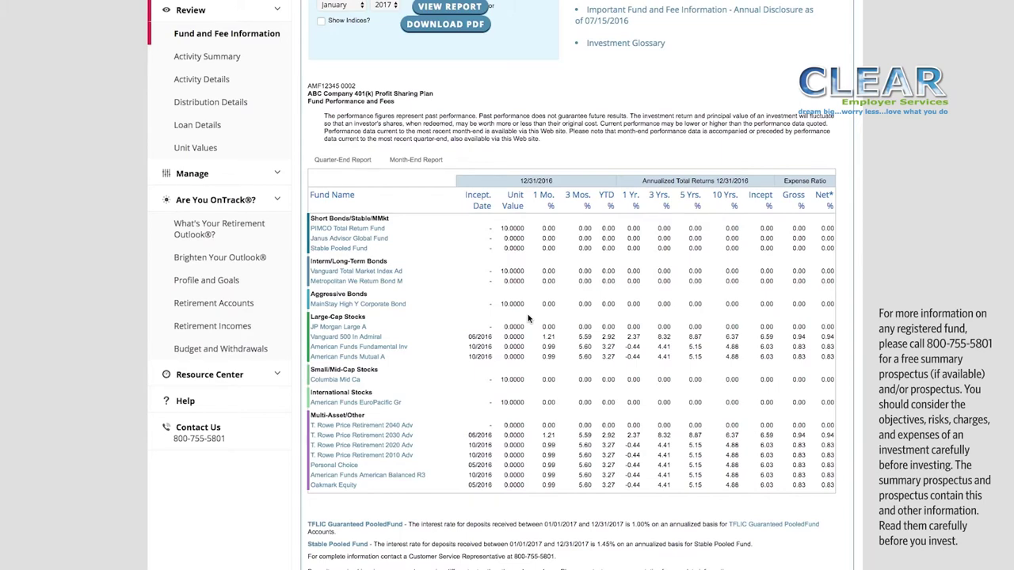
{"action": "scroll", "coordinate": [519, 320], "scroll_direction": "down", "scroll_amount": 1}
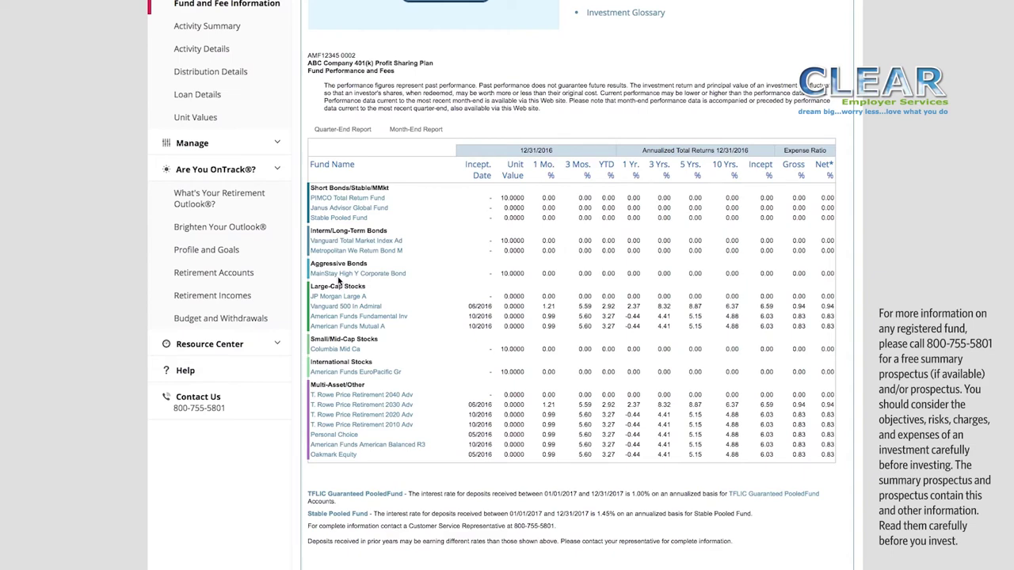
{"action": "scroll", "coordinate": [460, 264], "scroll_direction": "up", "scroll_amount": 1}
{"action": "scroll", "coordinate": [460, 263], "scroll_direction": "up", "scroll_amount": 5}
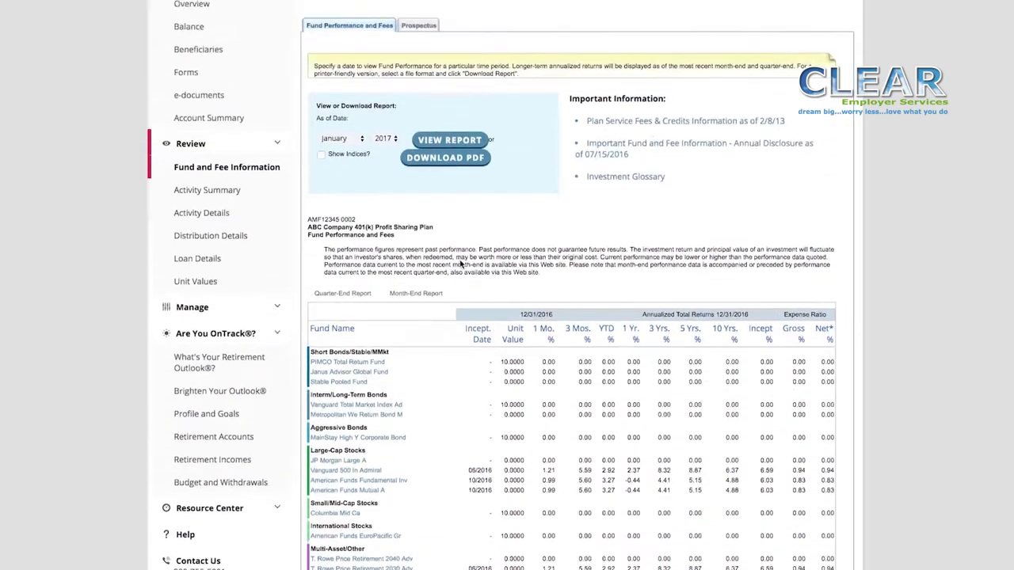
- Open the plan's Contributions management page and examine its catch-up, Auto-Increase and per-paycheck contribution settings
{"action": "left_click", "coordinate": [282, 247]}
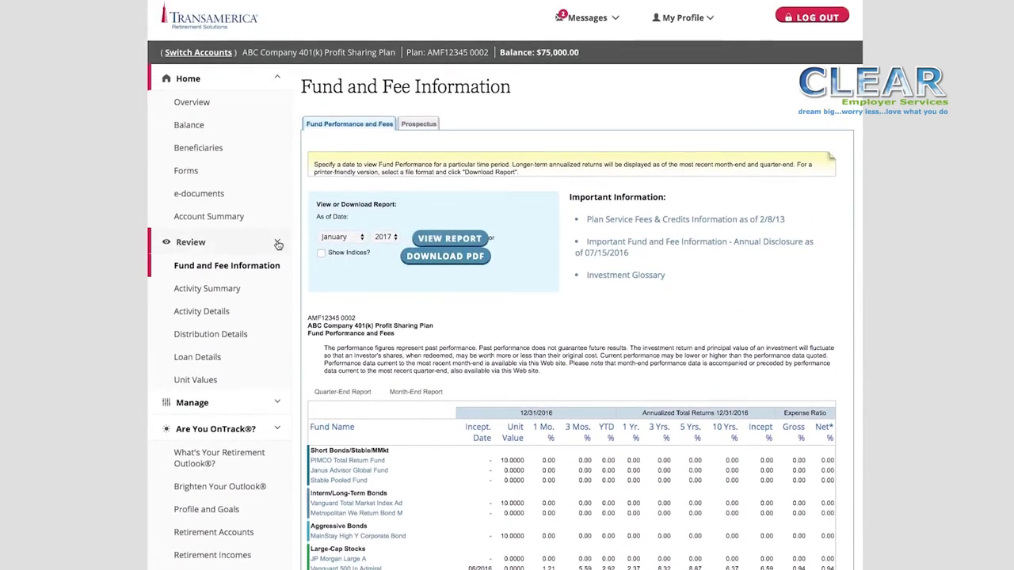
{"action": "left_click", "coordinate": [255, 269]}
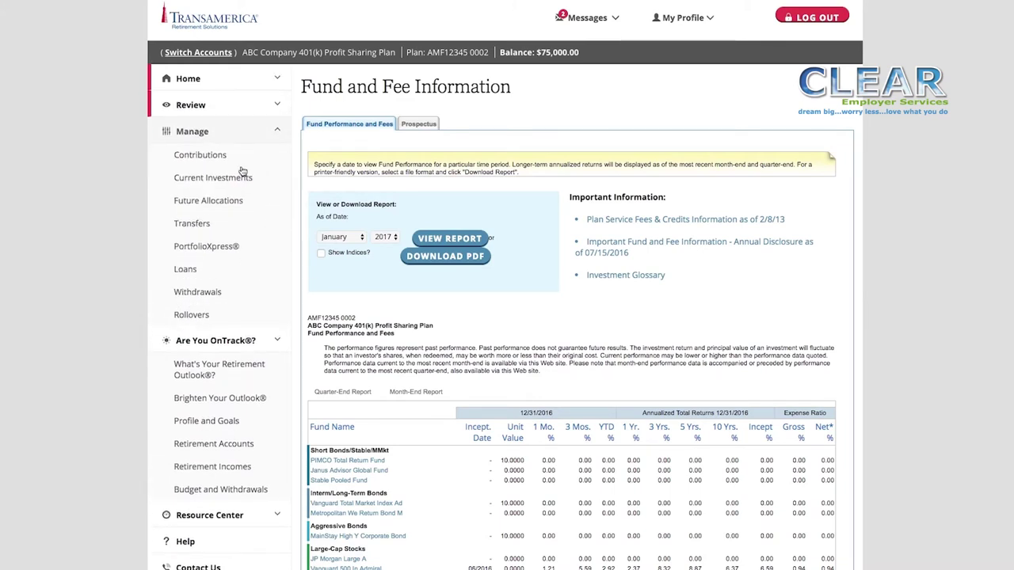
{"action": "left_click", "coordinate": [202, 158]}
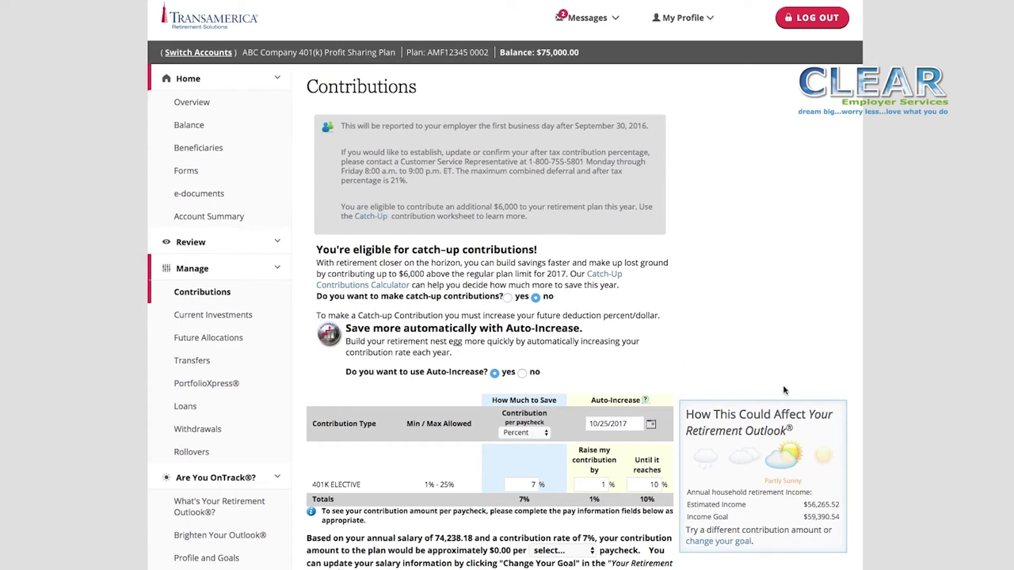
{"action": "scroll", "coordinate": [784, 390], "scroll_direction": "down", "scroll_amount": 3}
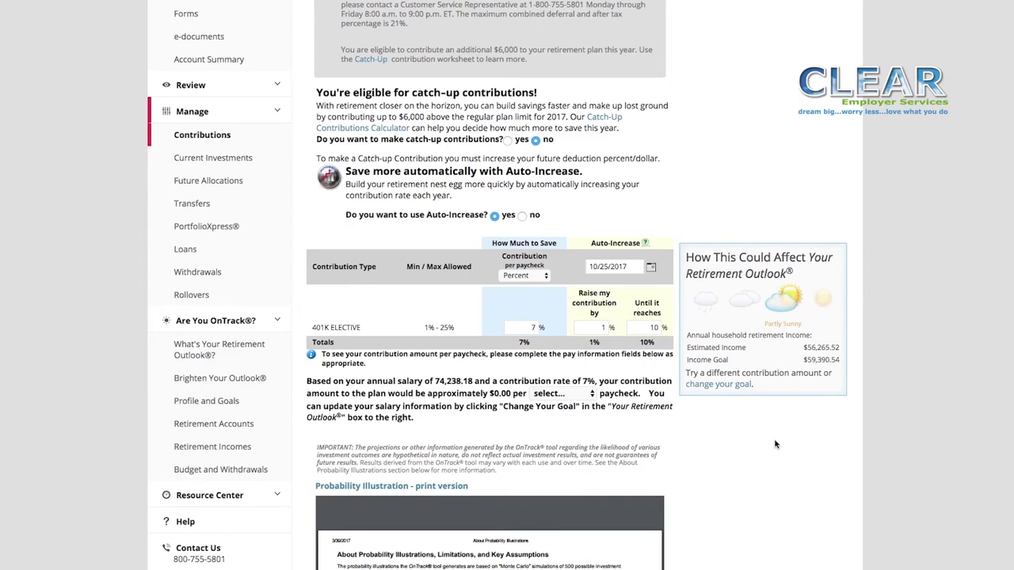
{"action": "scroll", "coordinate": [775, 444], "scroll_direction": "down", "scroll_amount": 3}
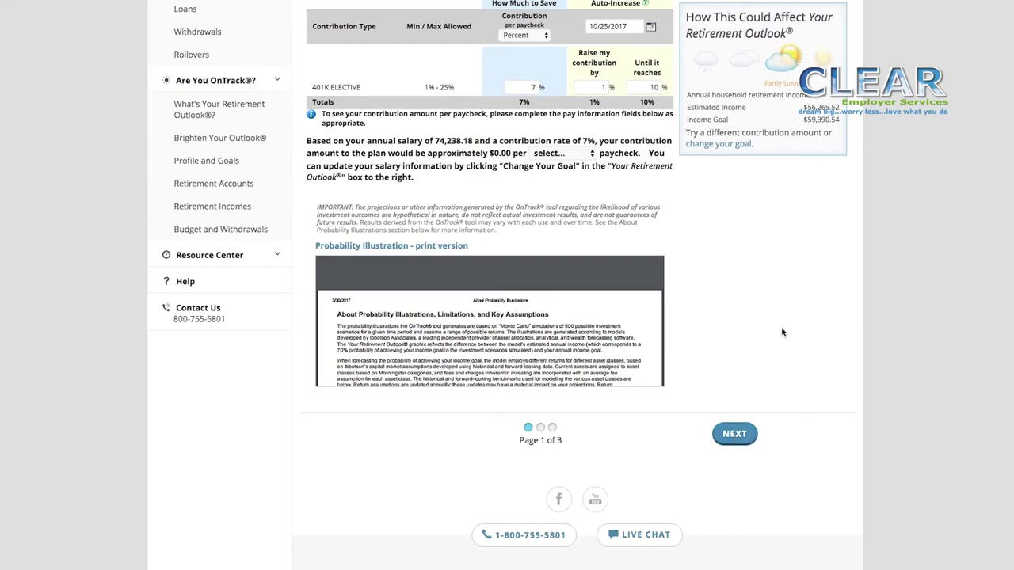
{"action": "scroll", "coordinate": [773, 334], "scroll_direction": "up", "scroll_amount": 2}
{"action": "scroll", "coordinate": [773, 334], "scroll_direction": "up", "scroll_amount": 4}
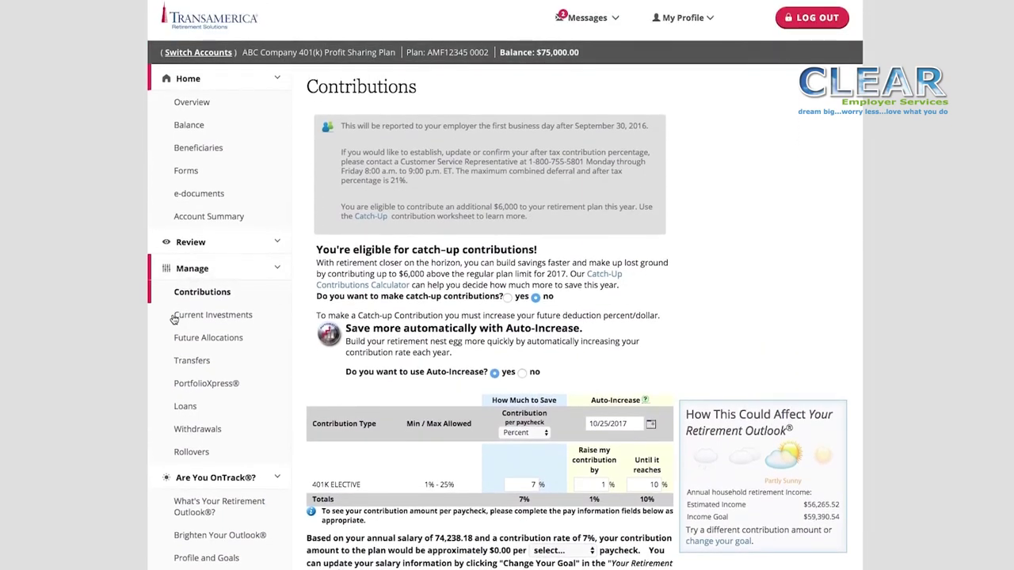
- Open the plan's Current Investments page and examine the balance and current allocation of each fund
{"action": "left_click", "coordinate": [233, 317]}
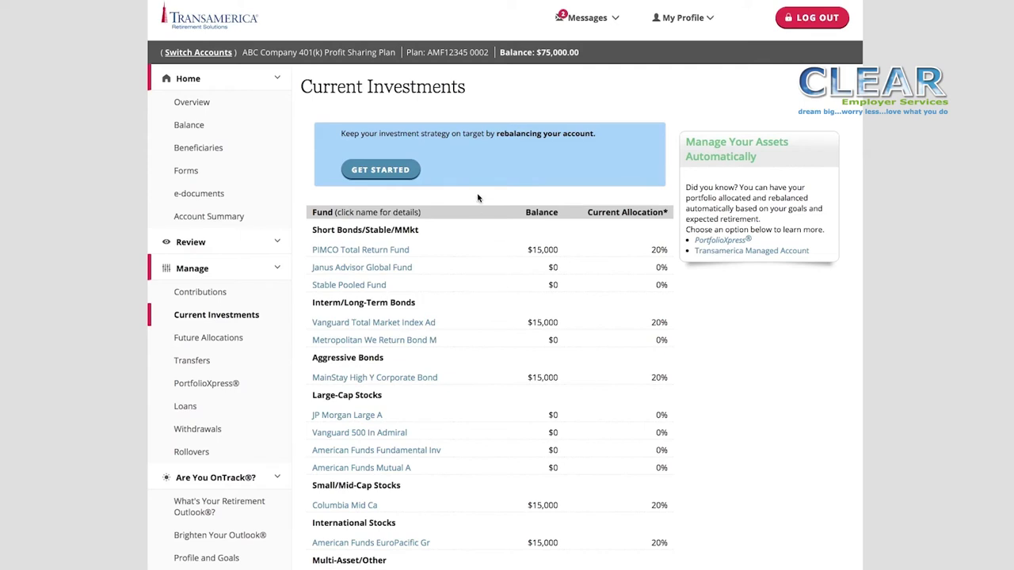
{"action": "scroll", "coordinate": [477, 198], "scroll_direction": "down", "scroll_amount": 3}
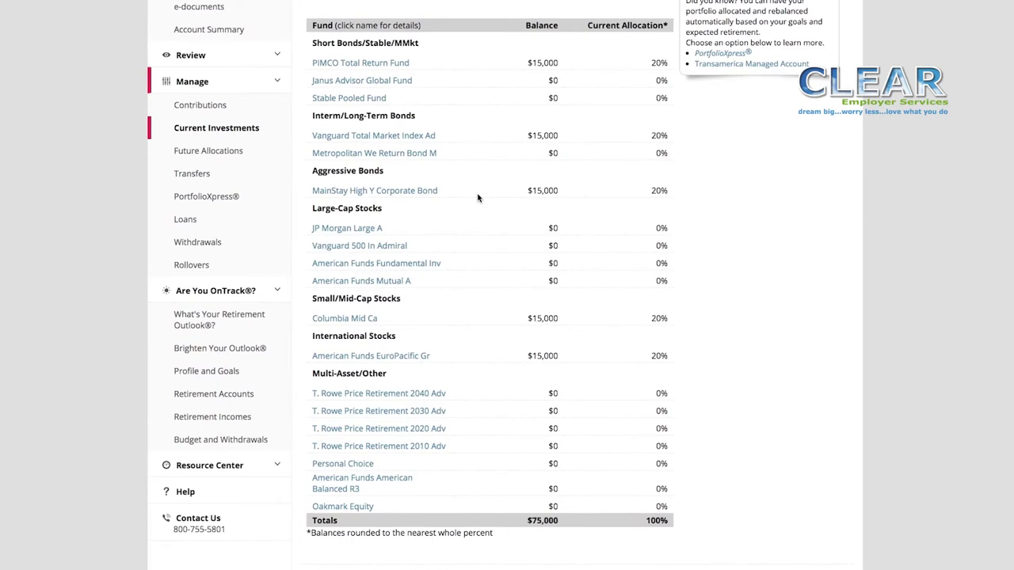
{"action": "scroll", "coordinate": [478, 198], "scroll_direction": "up", "scroll_amount": 3}
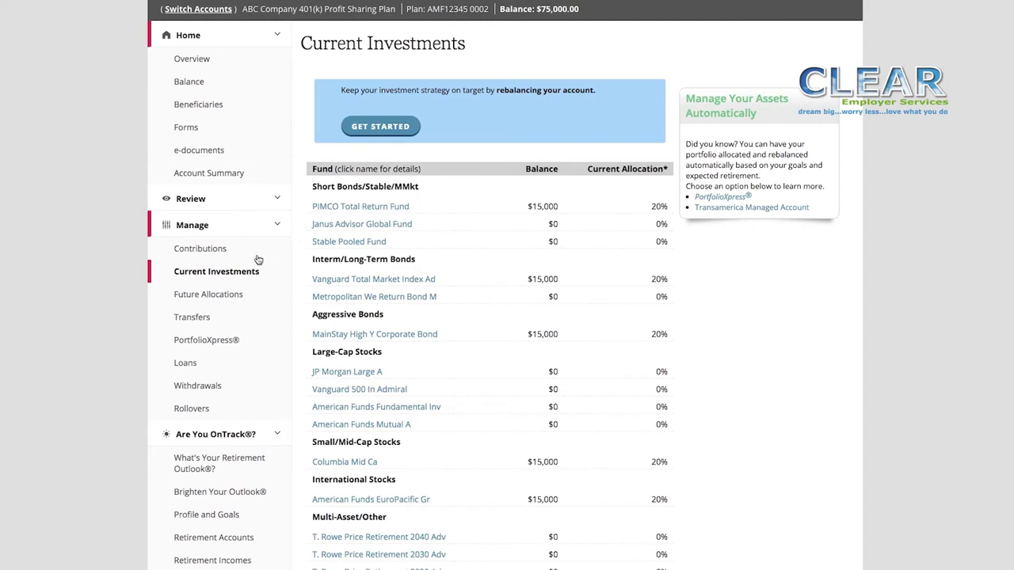
- Open the Future Allocations page and examine the current and new percentages per fund and asset class
{"action": "left_click", "coordinate": [208, 294]}
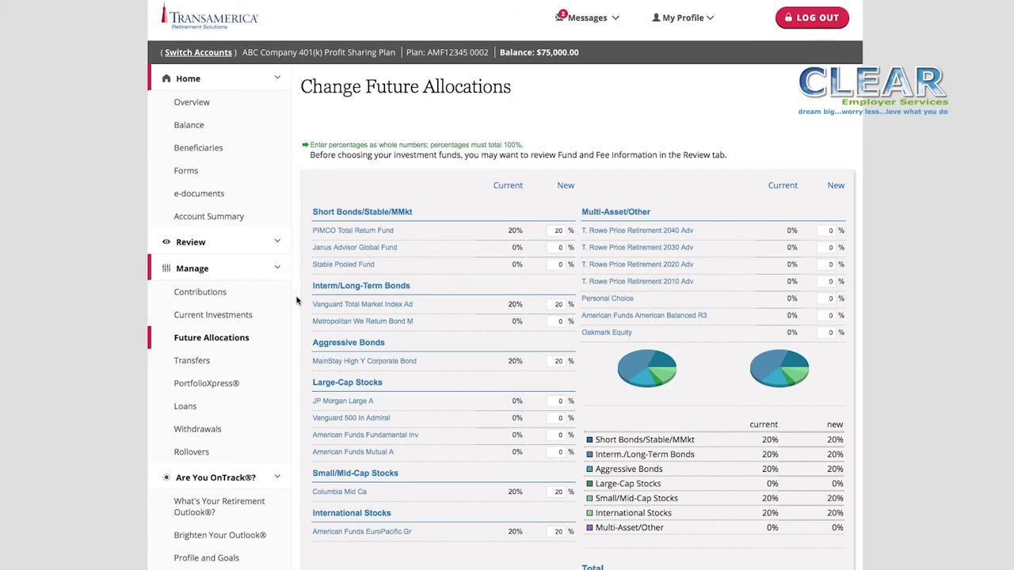
{"action": "scroll", "coordinate": [296, 299], "scroll_direction": "down", "scroll_amount": 1}
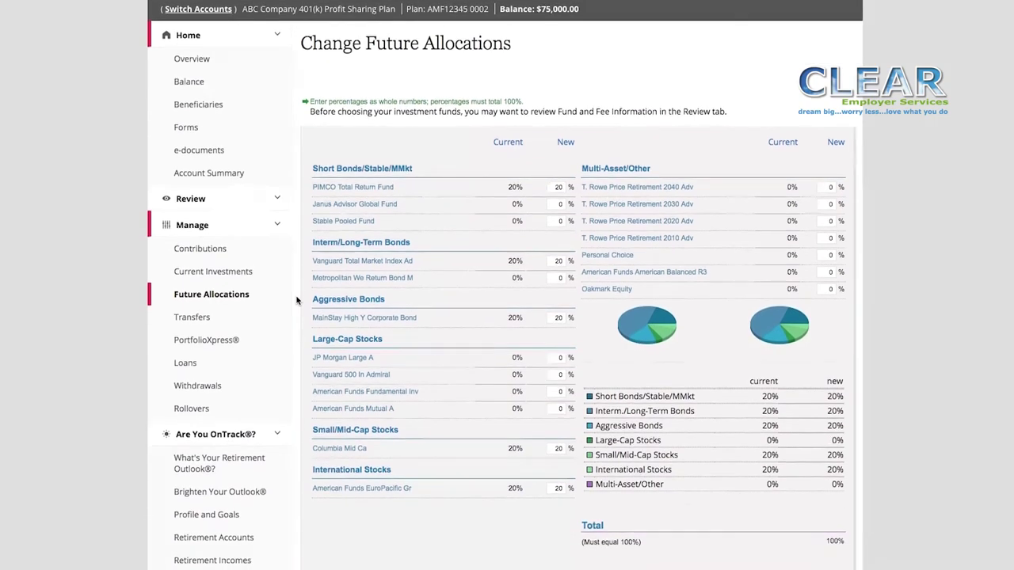
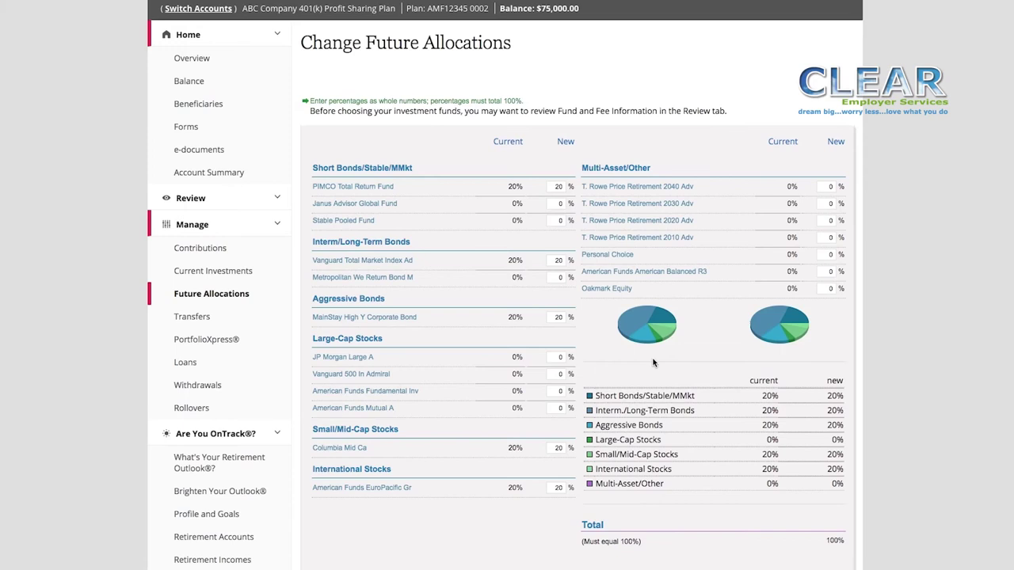
{"action": "scroll", "coordinate": [738, 367], "scroll_direction": "down", "scroll_amount": 3}
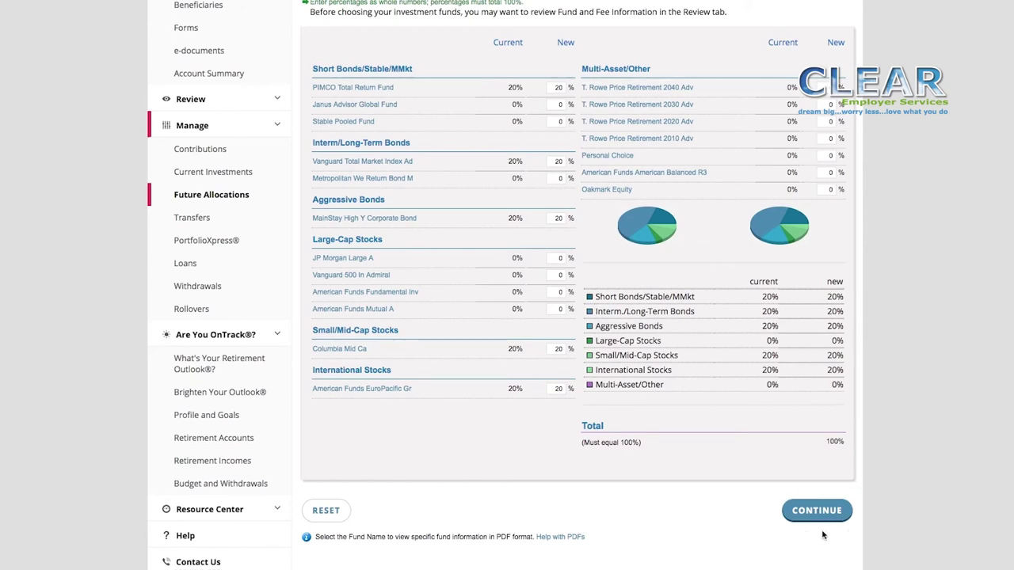
{"action": "scroll", "coordinate": [292, 411], "scroll_direction": "up", "scroll_amount": 3}
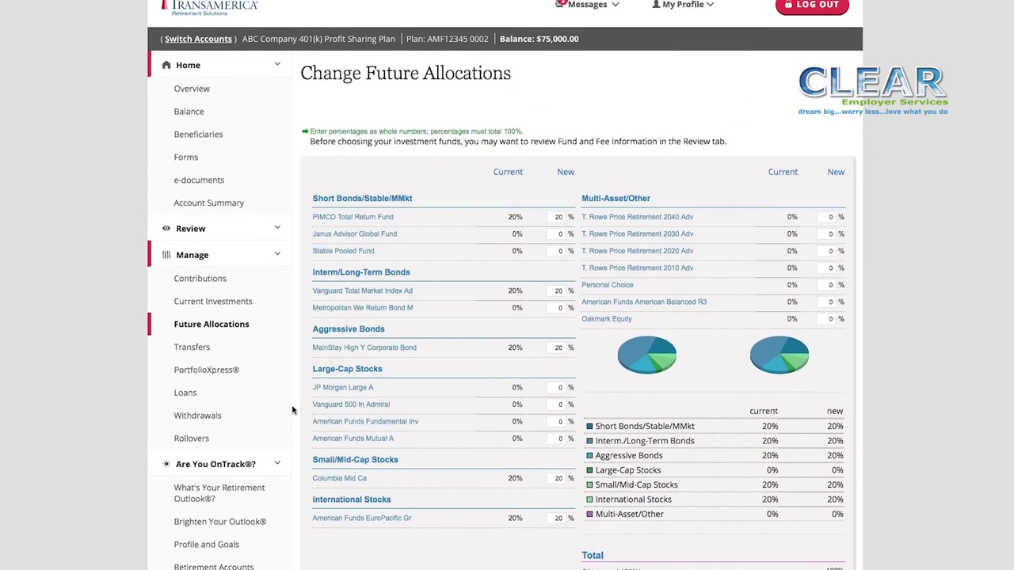
- Open the Transfers page past its disclosures and examine the transfer frequency, contribution source, per-fund transfer amounts and closing notes
{"action": "left_click", "coordinate": [198, 351]}
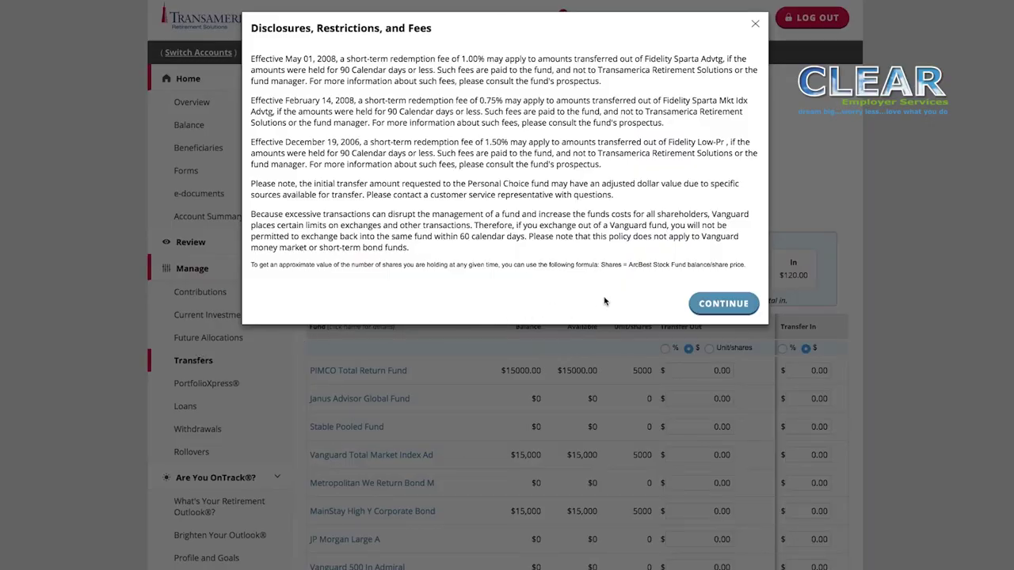
{"action": "left_click", "coordinate": [721, 306]}
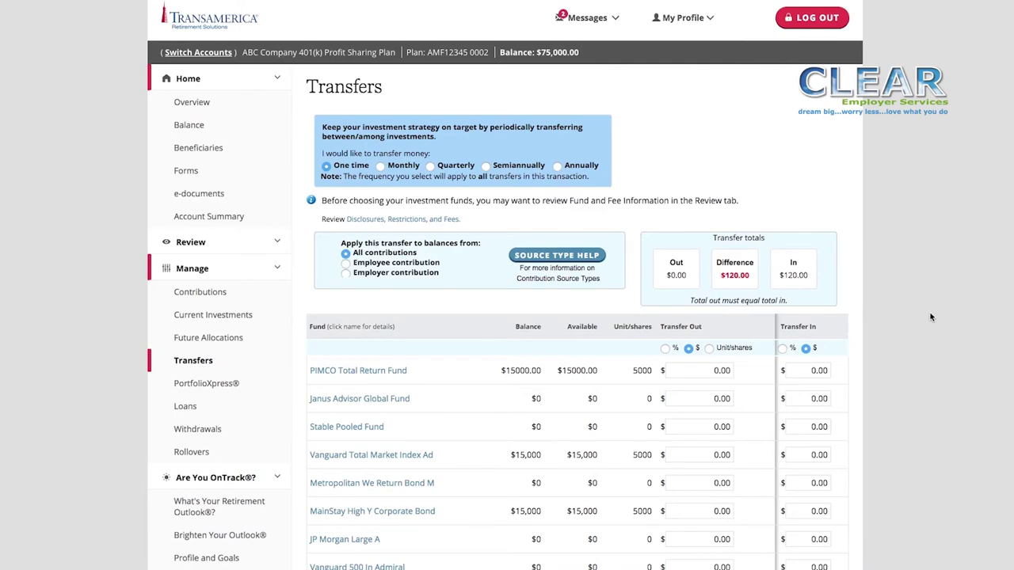
{"action": "scroll", "coordinate": [930, 316], "scroll_direction": "down", "scroll_amount": 1}
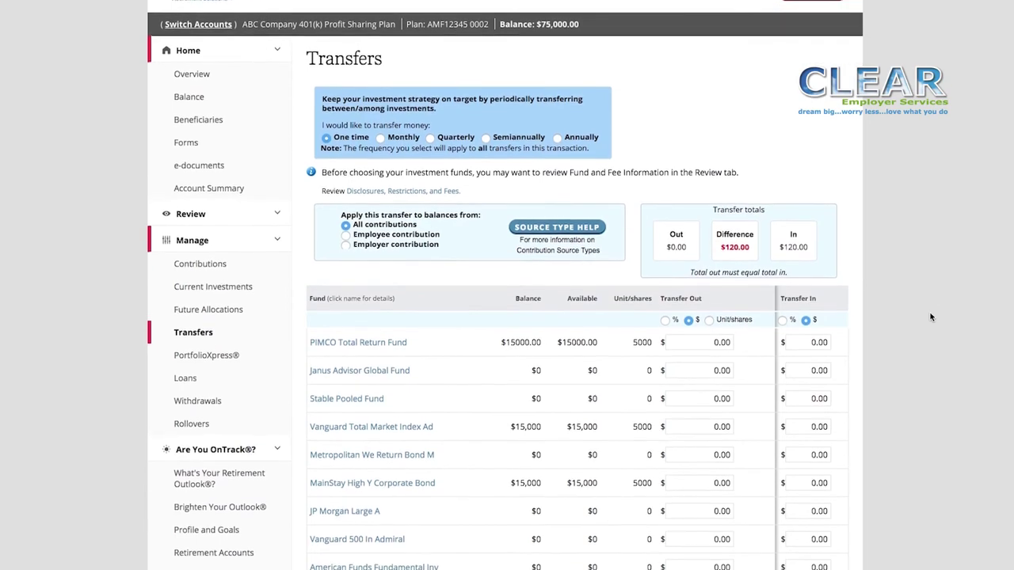
{"action": "scroll", "coordinate": [931, 317], "scroll_direction": "down", "scroll_amount": 1}
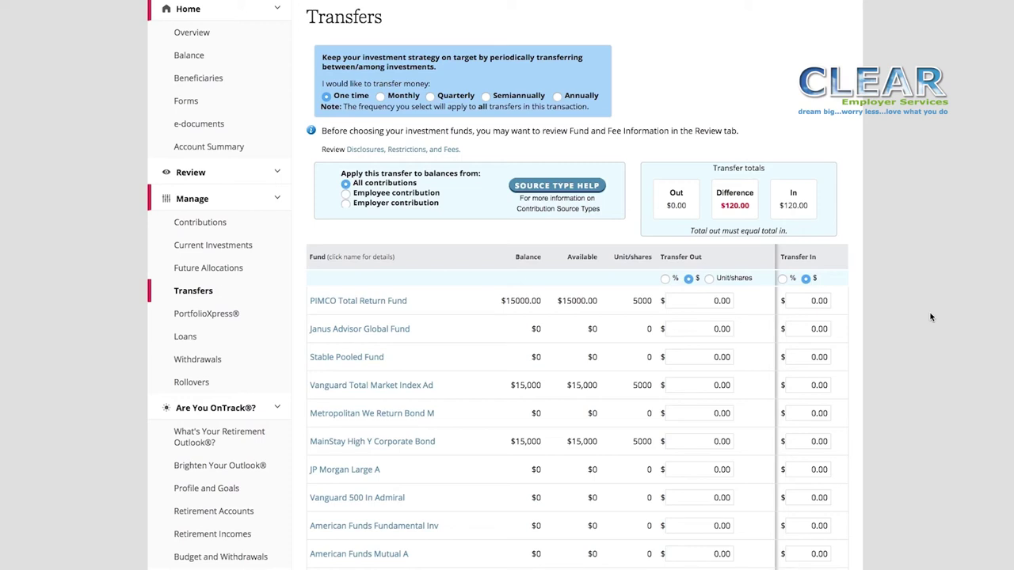
{"action": "scroll", "coordinate": [868, 315], "scroll_direction": "down", "scroll_amount": 5}
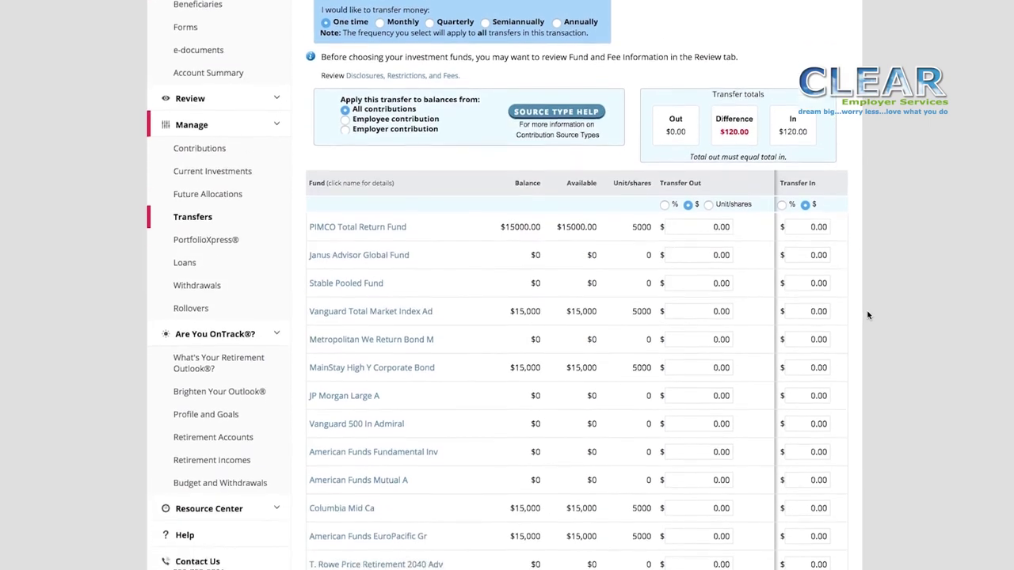
{"action": "scroll", "coordinate": [867, 316], "scroll_direction": "down", "scroll_amount": 1}
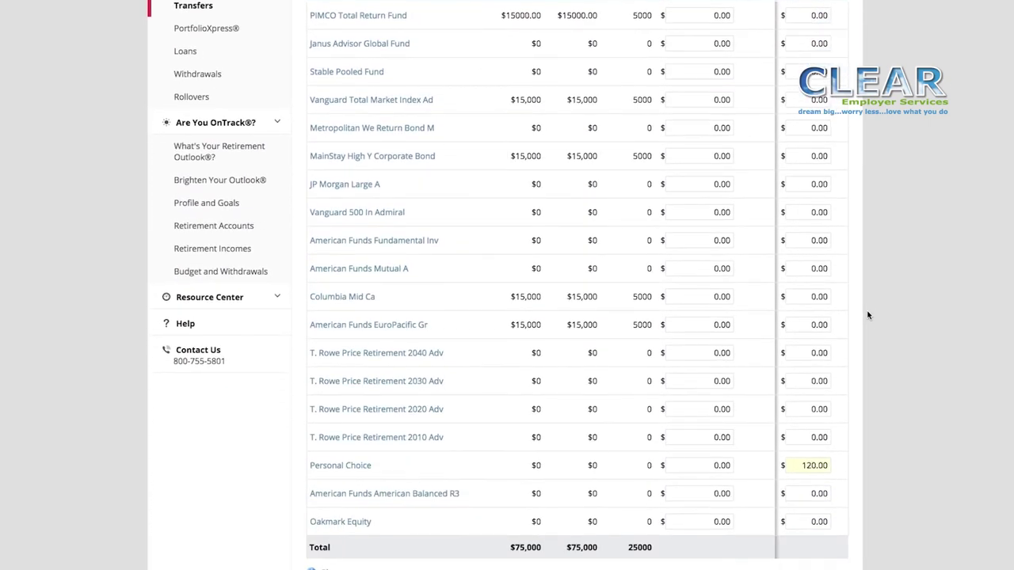
{"action": "scroll", "coordinate": [868, 315], "scroll_direction": "down", "scroll_amount": 4}
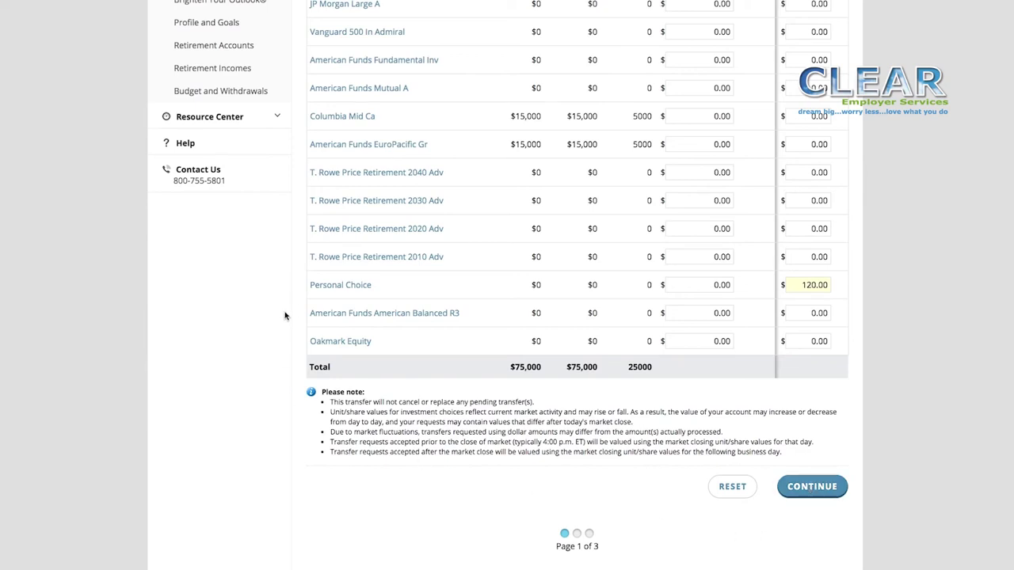
{"action": "scroll", "coordinate": [291, 305], "scroll_direction": "up", "scroll_amount": 4}
{"action": "scroll", "coordinate": [290, 305], "scroll_direction": "up", "scroll_amount": 3}
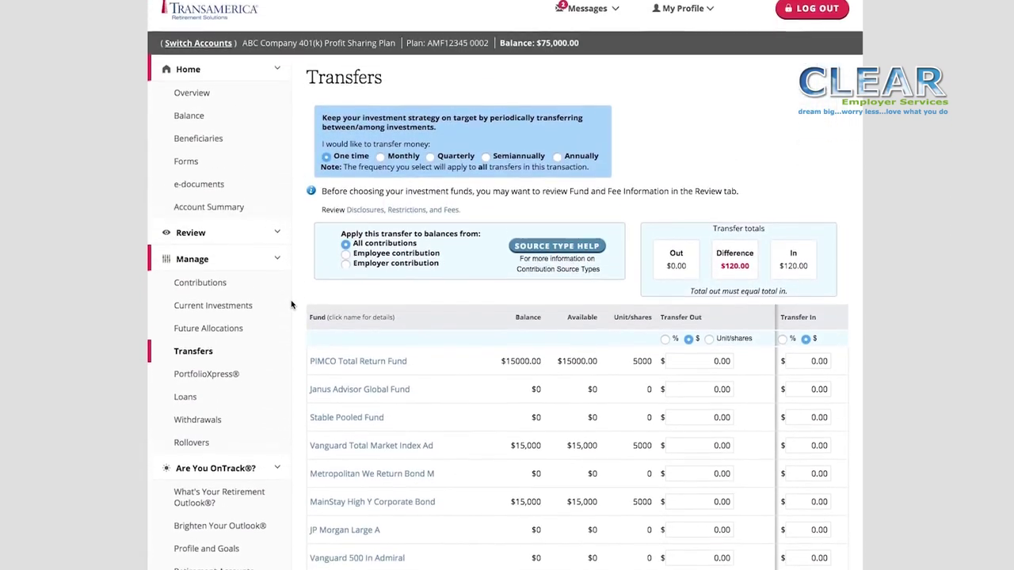
{"action": "scroll", "coordinate": [290, 305], "scroll_direction": "down", "scroll_amount": 2}
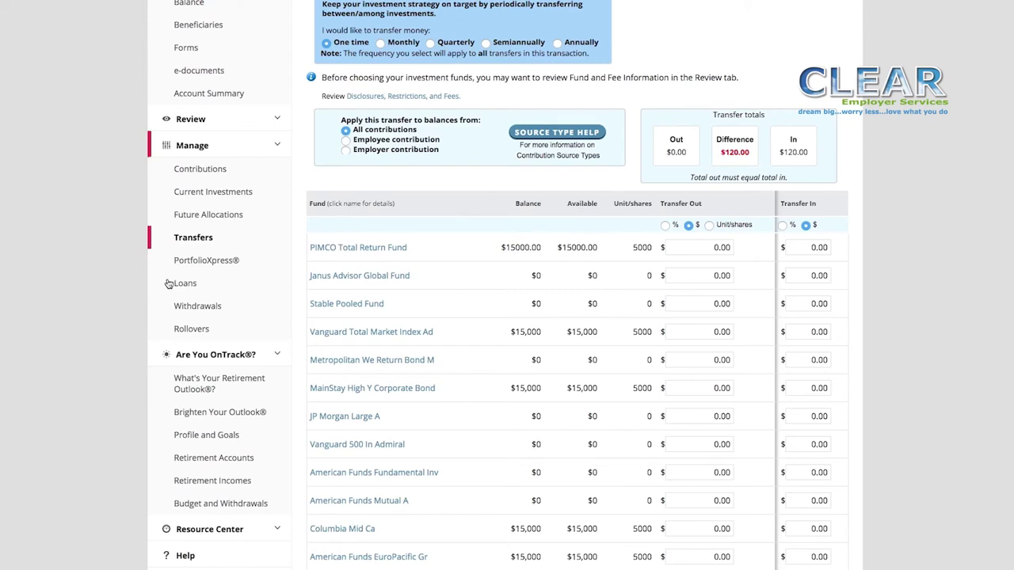
{"action": "scroll", "coordinate": [176, 277], "scroll_direction": "down", "scroll_amount": 3}
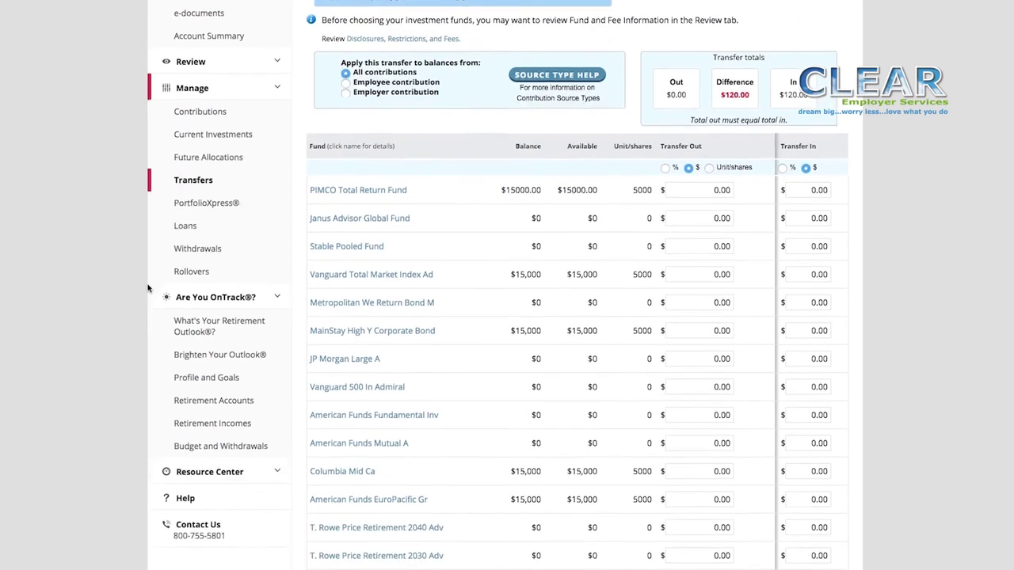
- Open the OnTrack page What's Your Retirement Outlook and examine the current forecast, strategy and improvement suggestions
{"action": "left_click", "coordinate": [211, 265]}
{"action": "scroll", "coordinate": [210, 264], "scroll_direction": "up", "scroll_amount": 5}
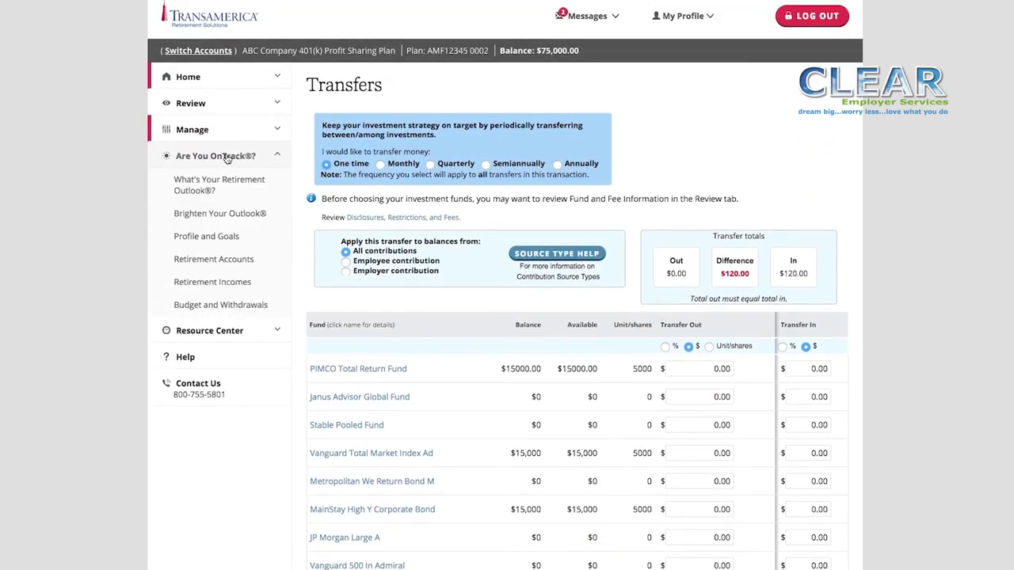
{"action": "left_click", "coordinate": [193, 186]}
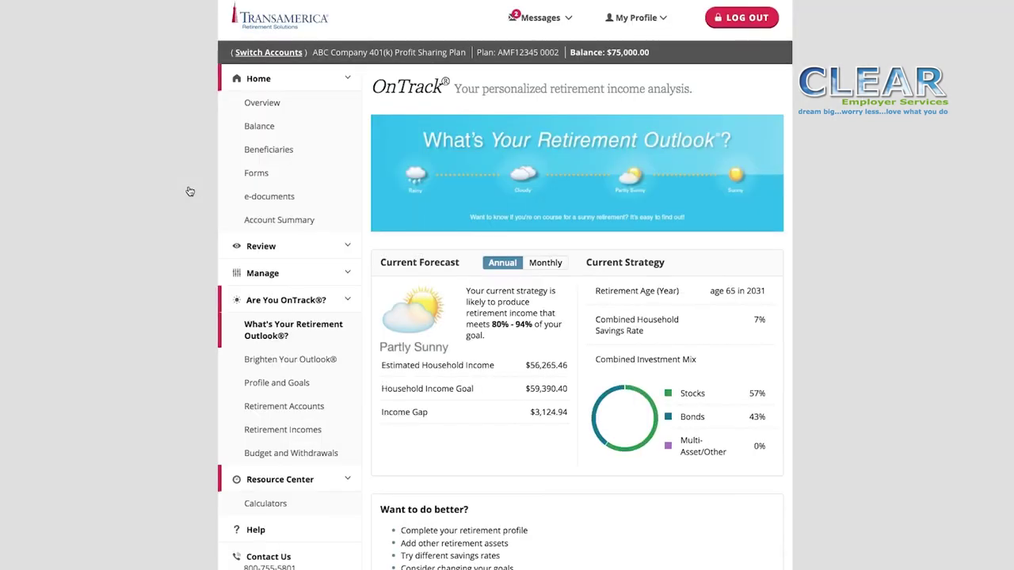
{"action": "scroll", "coordinate": [190, 192], "scroll_direction": "down", "scroll_amount": 4}
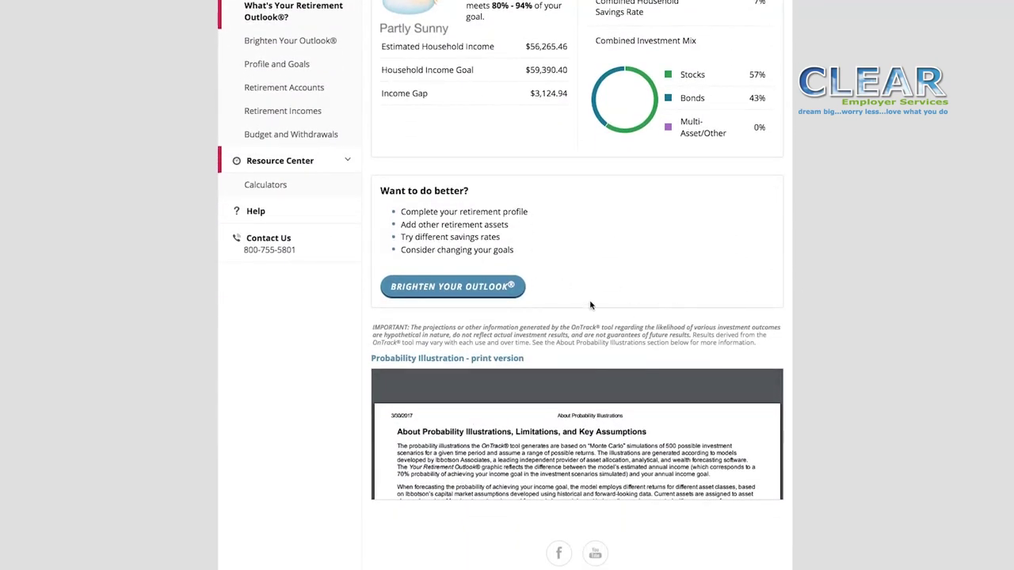
- Open Brighten Your Outlook and examine its savings, investment strategy and goal adjustment options
{"action": "left_click", "coordinate": [434, 287]}
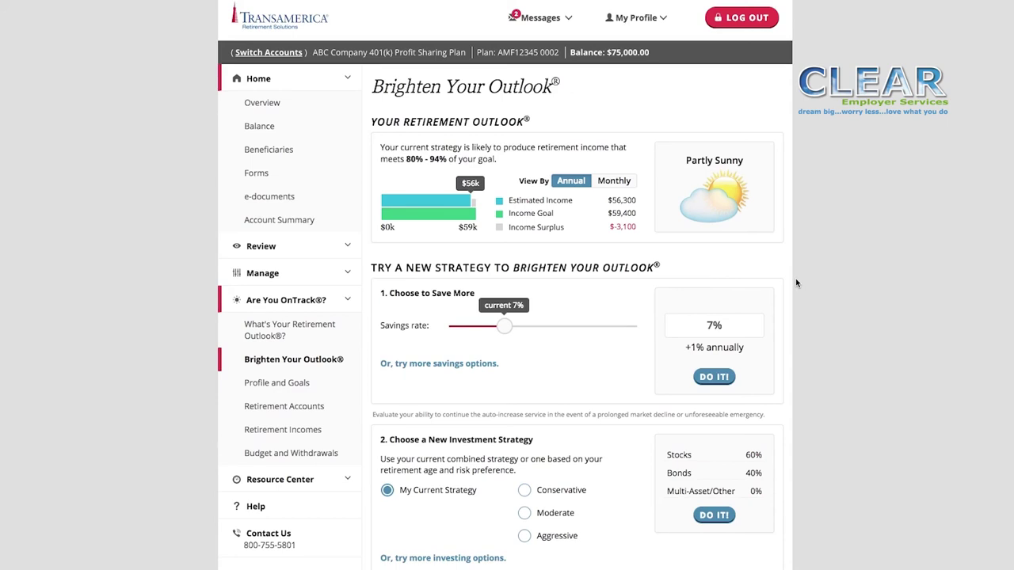
{"action": "scroll", "coordinate": [795, 283], "scroll_direction": "down", "scroll_amount": 1}
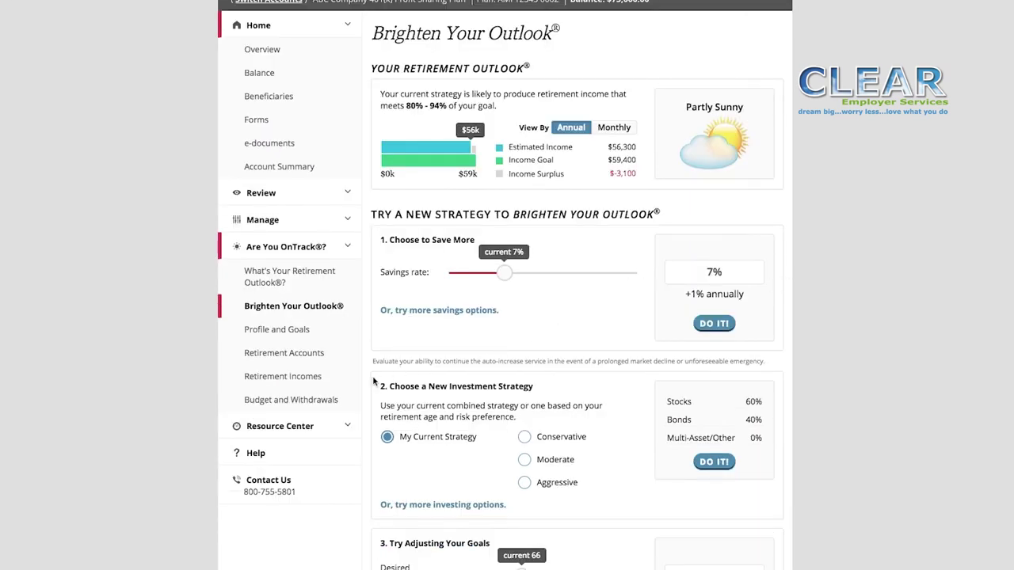
{"action": "scroll", "coordinate": [374, 381], "scroll_direction": "down", "scroll_amount": 3}
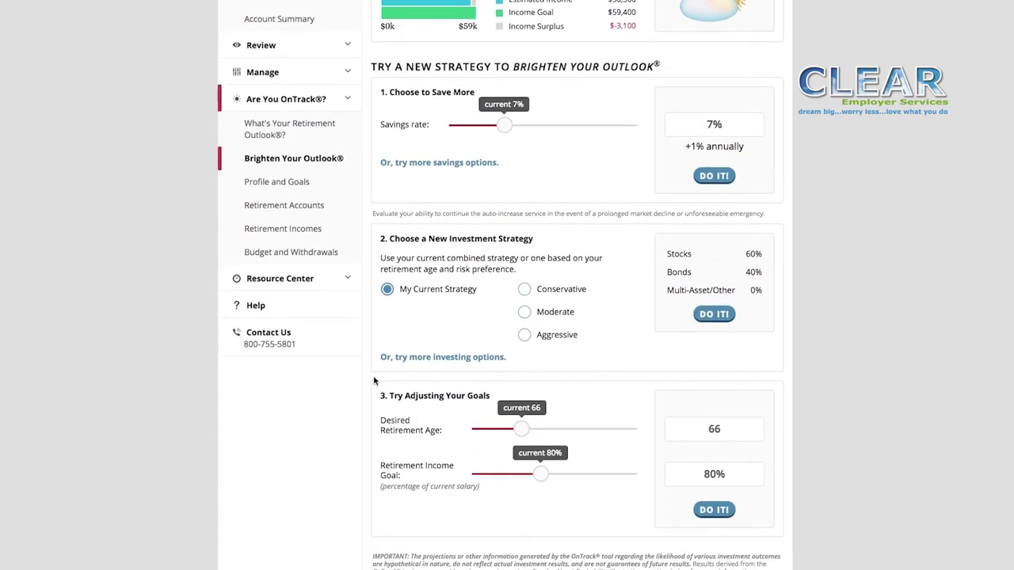
- Adjust the retirement goals to a retirement income goal of 107% and a desired retirement age of 68
{"action": "scroll", "coordinate": [374, 381], "scroll_direction": "down", "scroll_amount": 1}
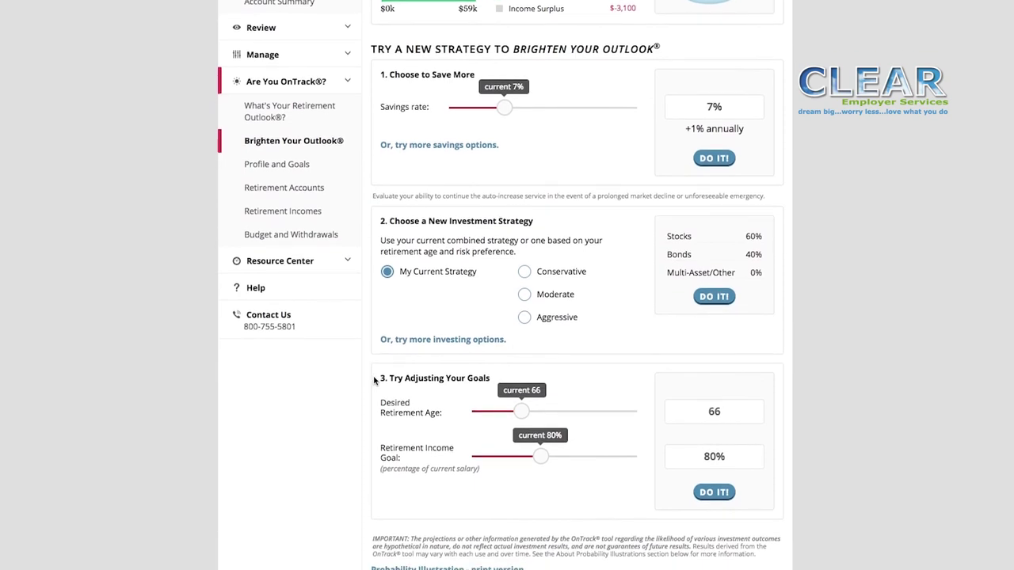
{"action": "left_click_drag", "start_coordinate": [542, 459], "coordinate": [562, 458]}
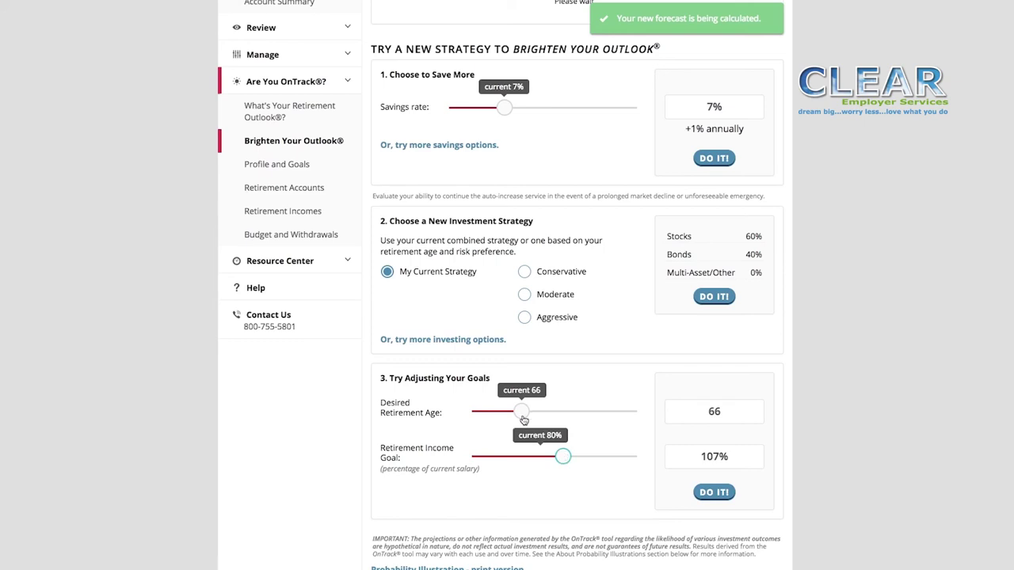
{"action": "left_click_drag", "start_coordinate": [521, 412], "coordinate": [532, 417]}
- Choose the Moderate investment strategy and raise the savings rate to 9% in the outlook forecast
{"action": "left_click", "coordinate": [525, 295]}
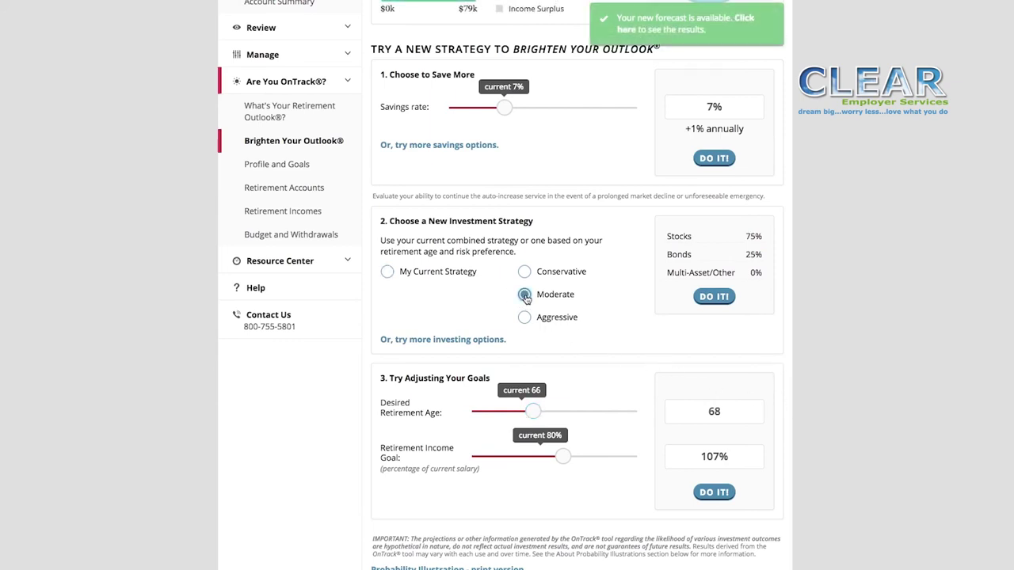
{"action": "scroll", "coordinate": [635, 271], "scroll_direction": "up", "scroll_amount": 2}
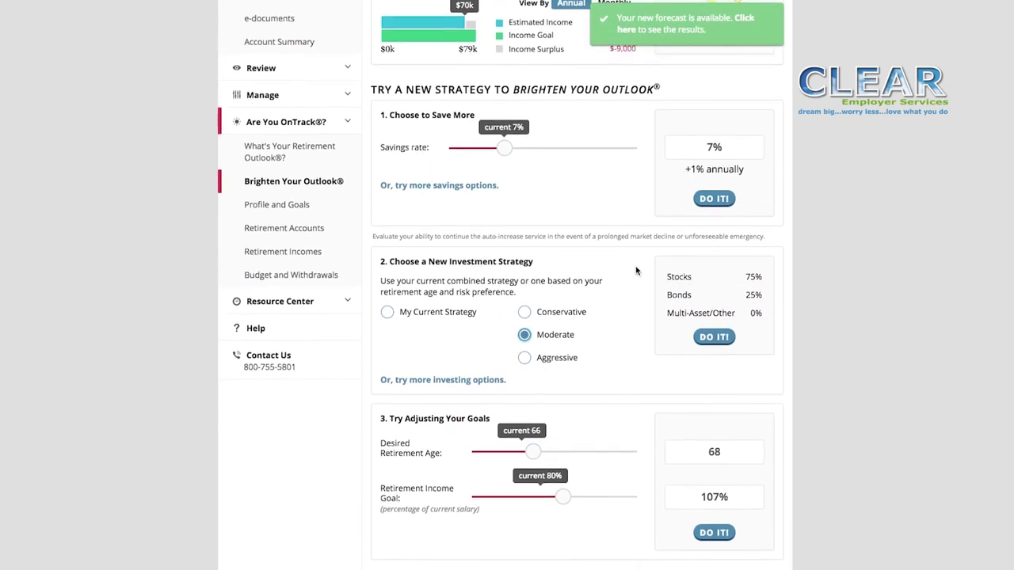
{"action": "scroll", "coordinate": [635, 271], "scroll_direction": "up", "scroll_amount": 1}
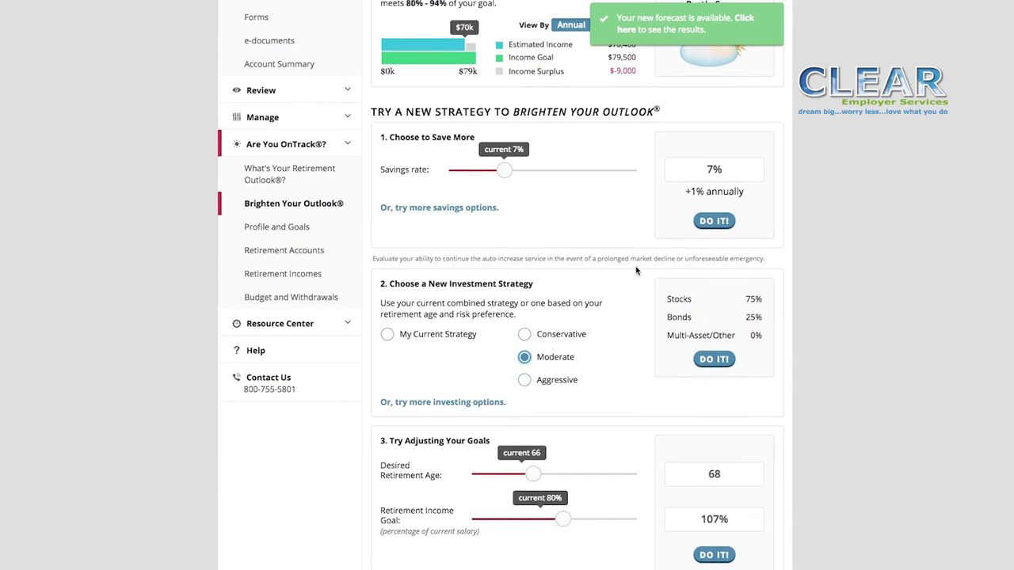
{"action": "left_click", "coordinate": [516, 174]}
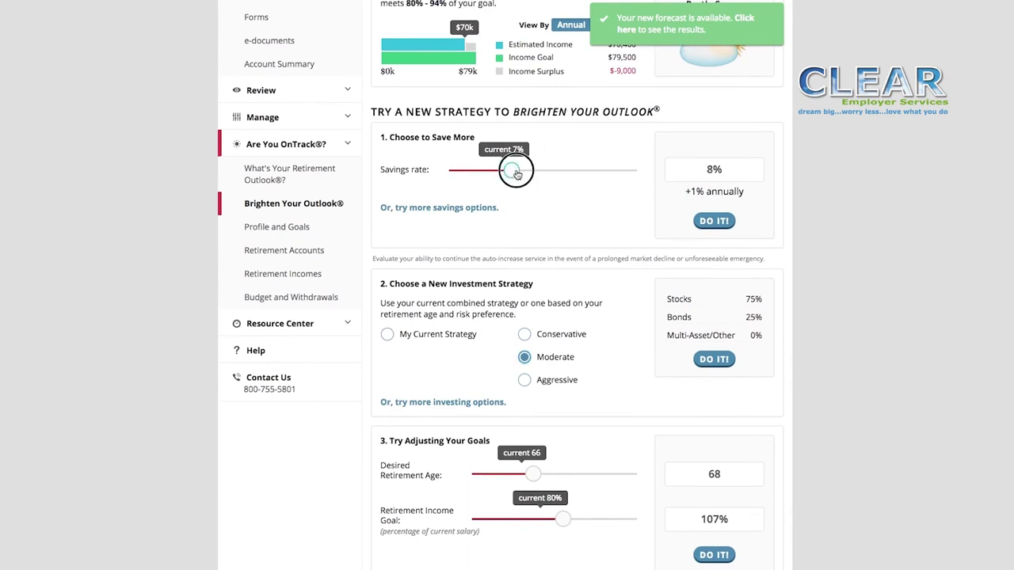
{"action": "left_click_drag", "start_coordinate": [516, 174], "coordinate": [522, 172]}
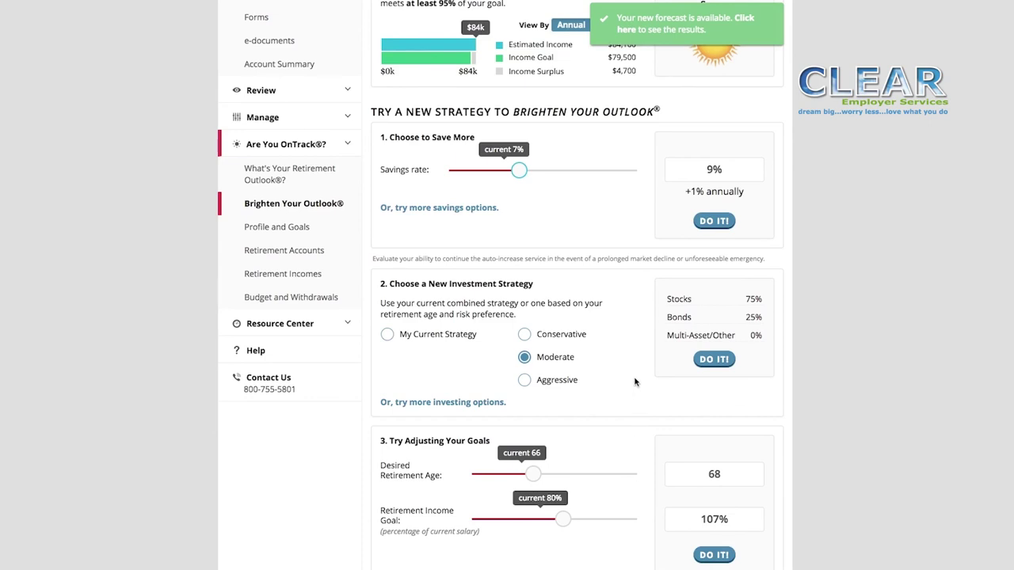
- Open the Retirement Accounts page and examine the Transamerica and outside accounts and the options for adding a new account
{"action": "left_click", "coordinate": [262, 252]}
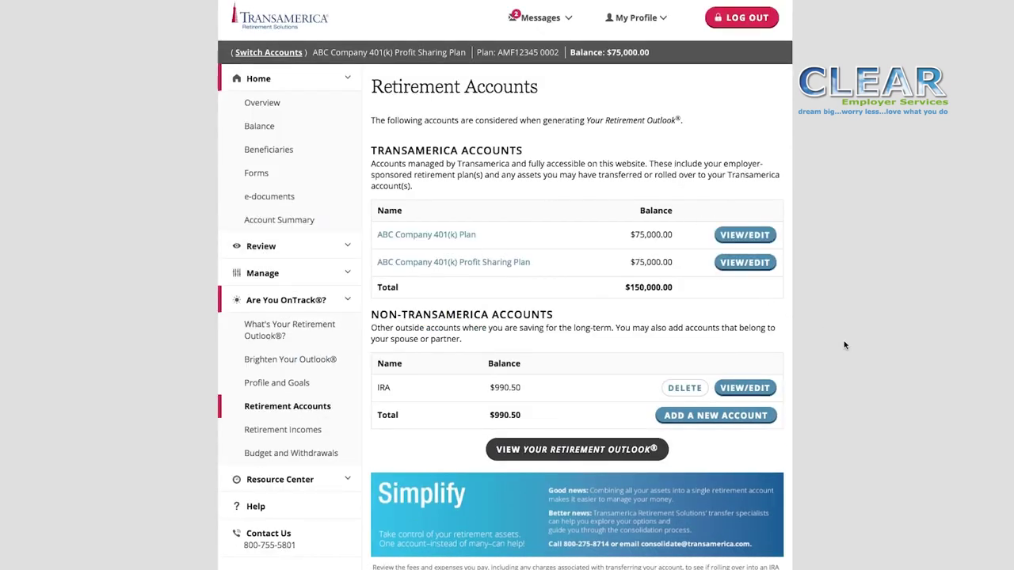
{"action": "scroll", "coordinate": [844, 345], "scroll_direction": "down", "scroll_amount": 1}
{"action": "scroll", "coordinate": [845, 345], "scroll_direction": "up", "scroll_amount": 1}
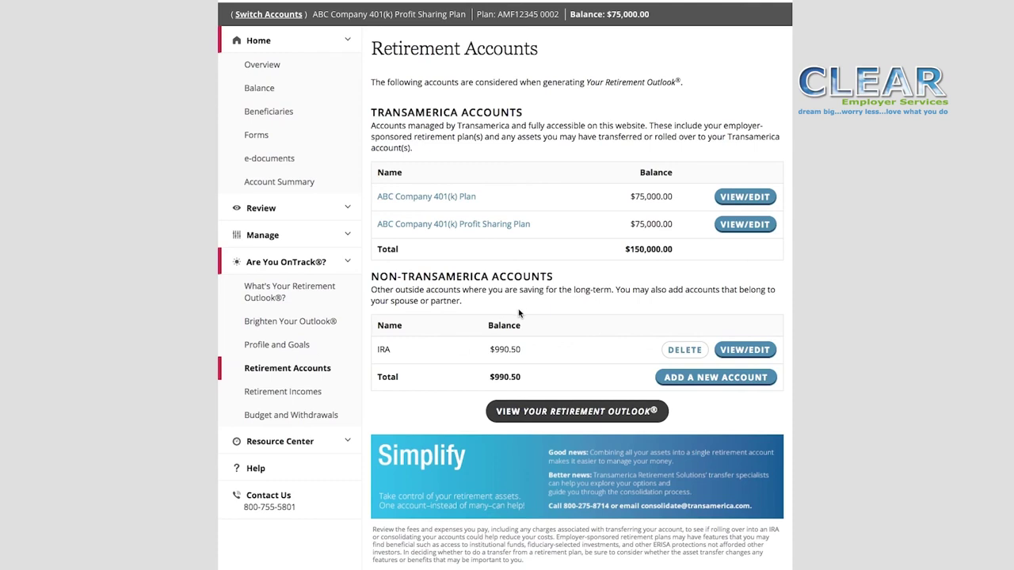
{"action": "left_click", "coordinate": [734, 379]}
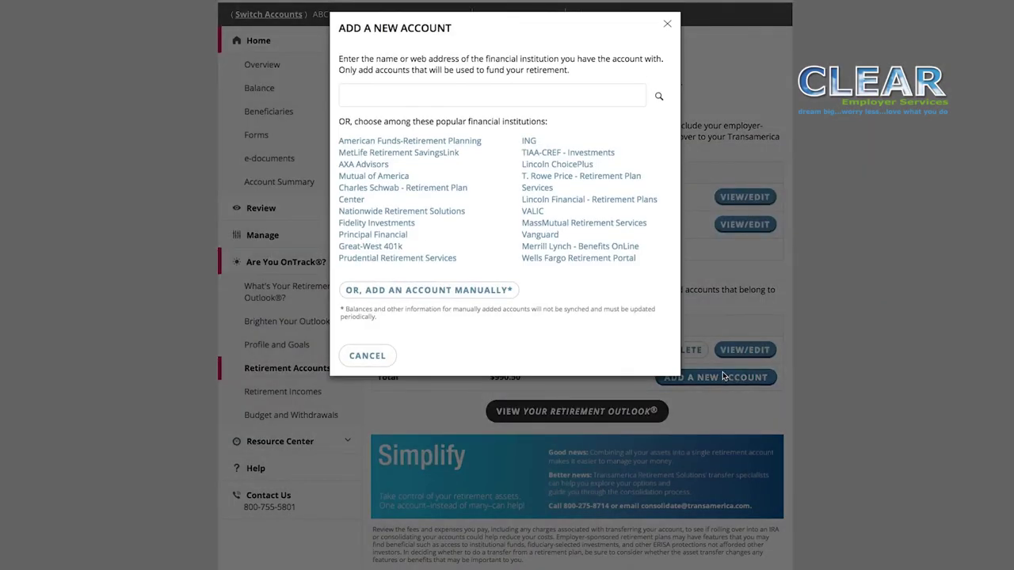
{"action": "left_click", "coordinate": [668, 25]}
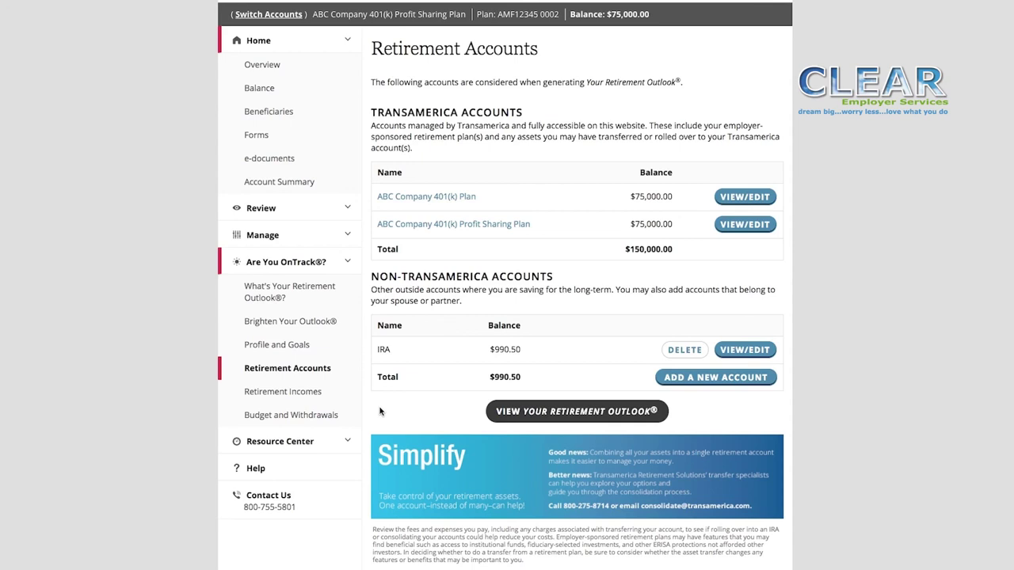
- Open the Resource Center's Calculators page and look through the retirement, loan/tax/savings and distribution calculators
{"action": "left_click", "coordinate": [312, 444]}
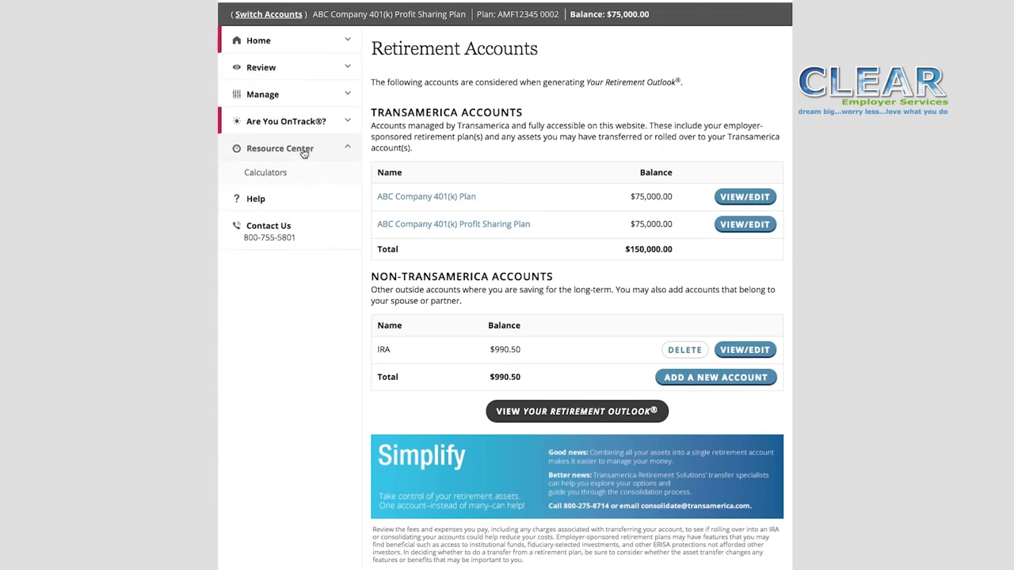
{"action": "left_click", "coordinate": [264, 174]}
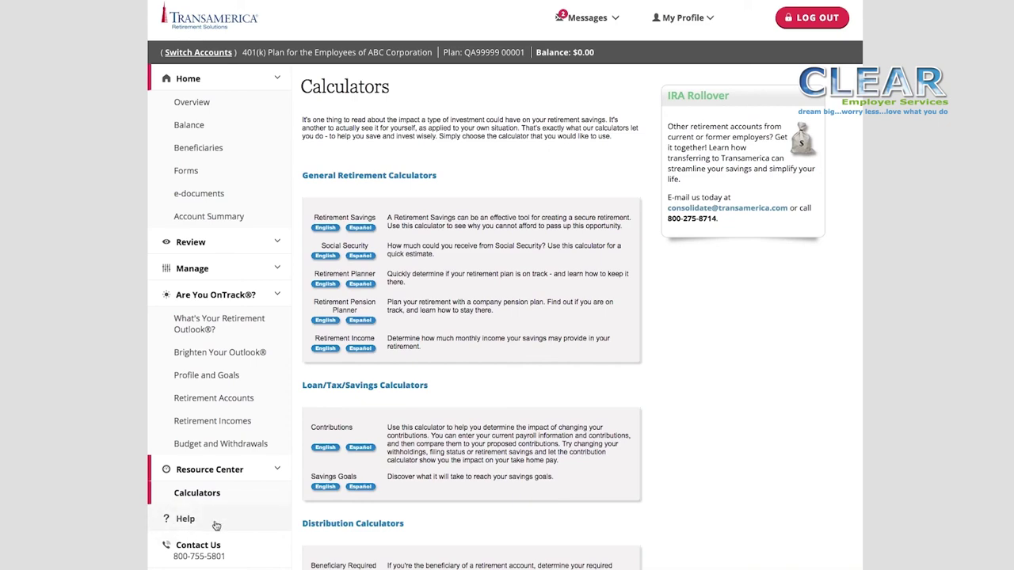
{"action": "scroll", "coordinate": [257, 532], "scroll_direction": "down", "scroll_amount": 2}
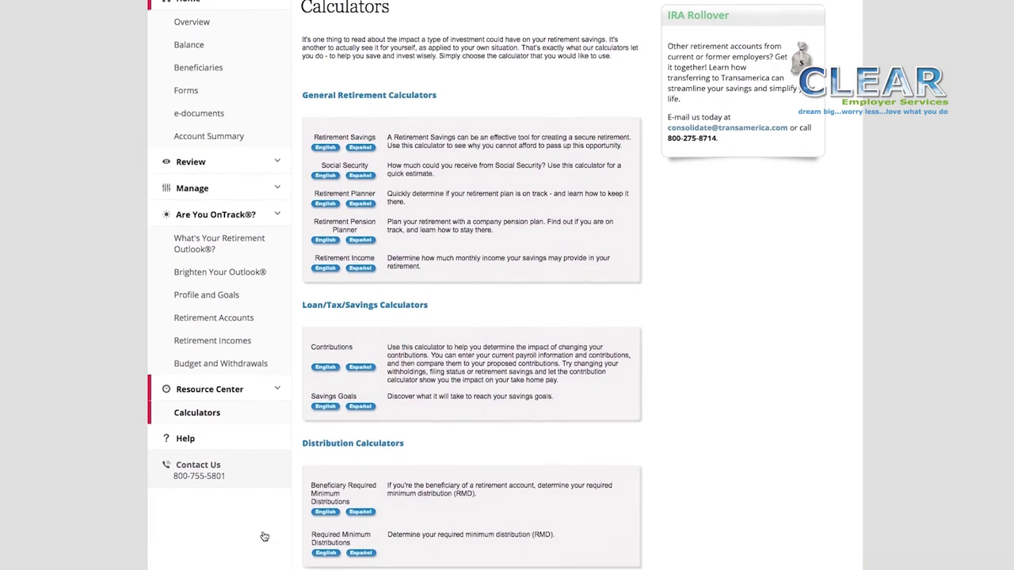